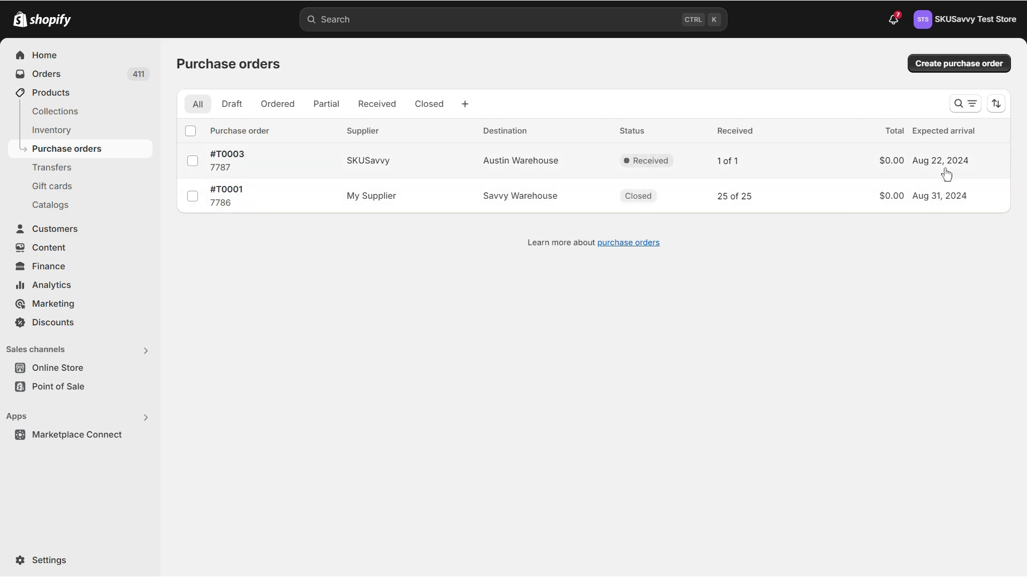
click(939, 62)
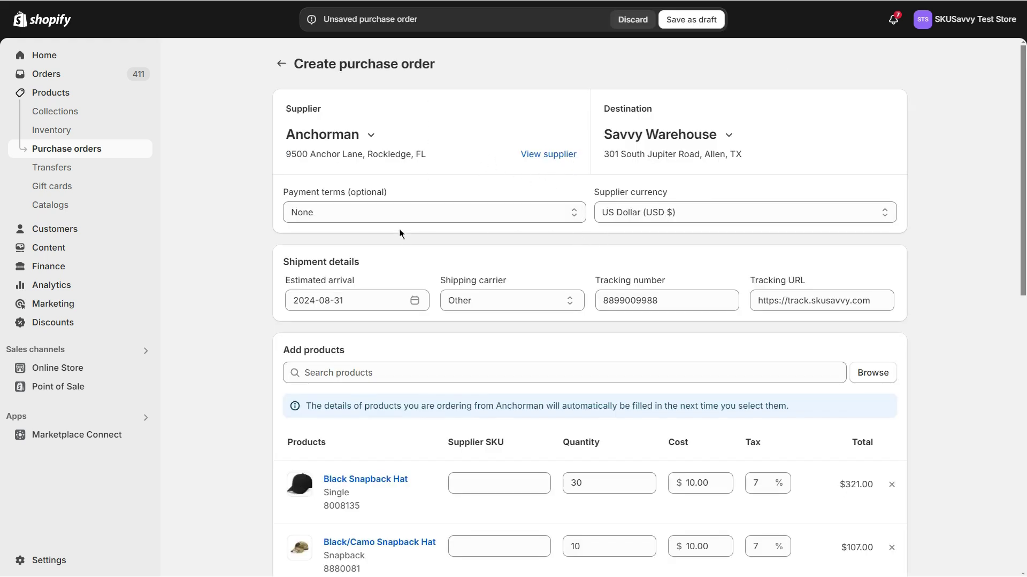
click(338, 140)
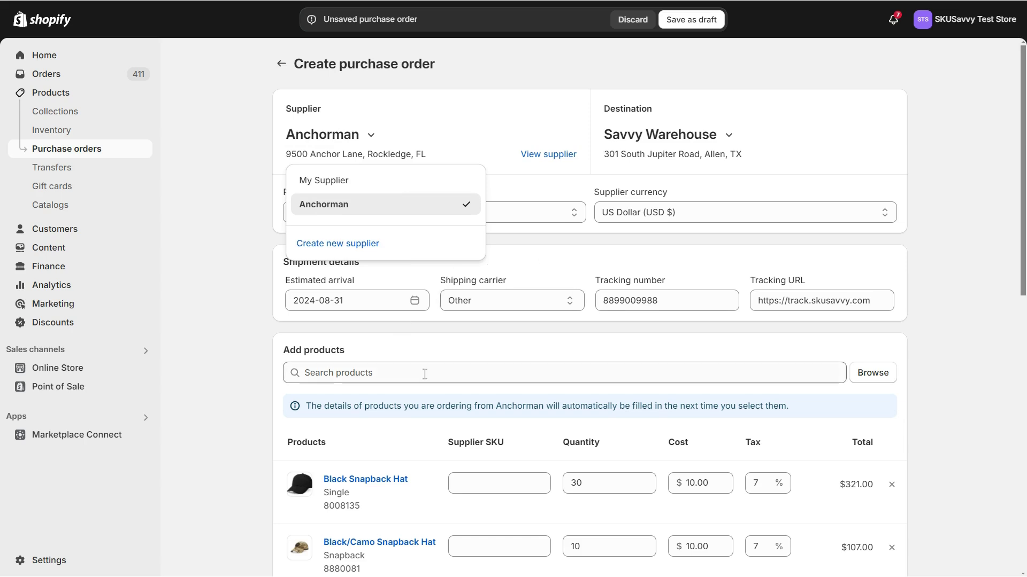
scroll(424, 374, down, 2)
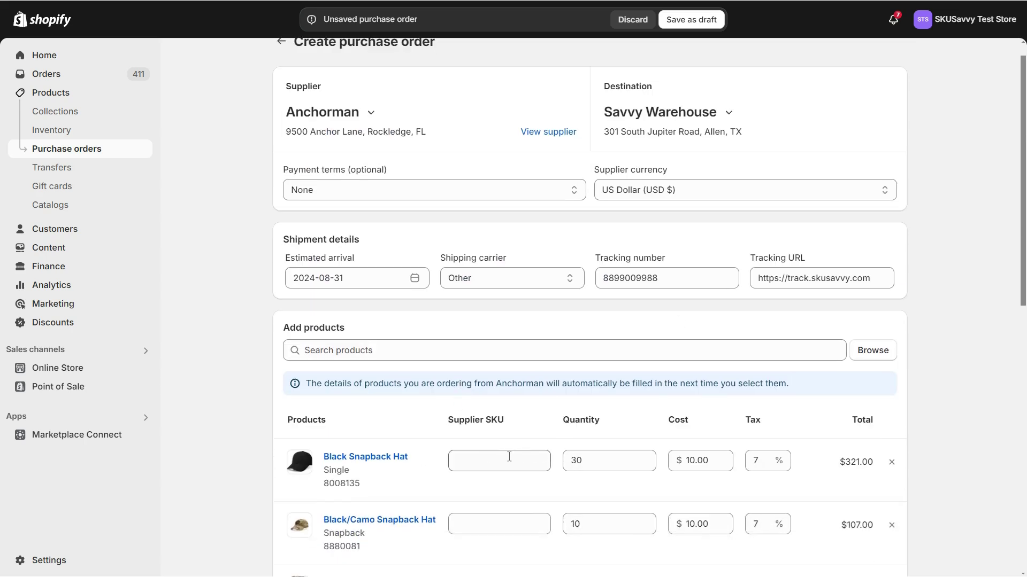
scroll(567, 363, up, 2)
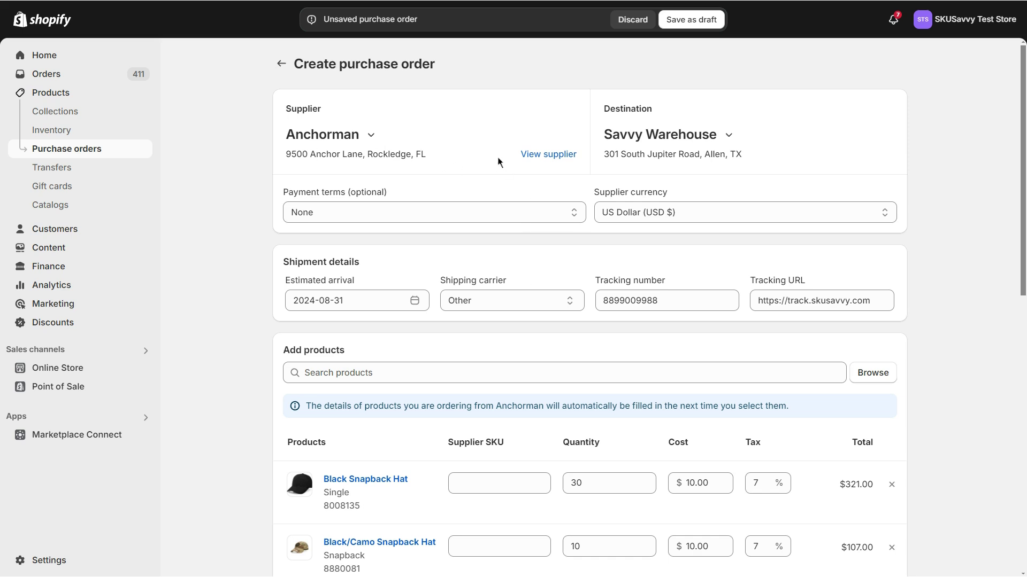
click(541, 156)
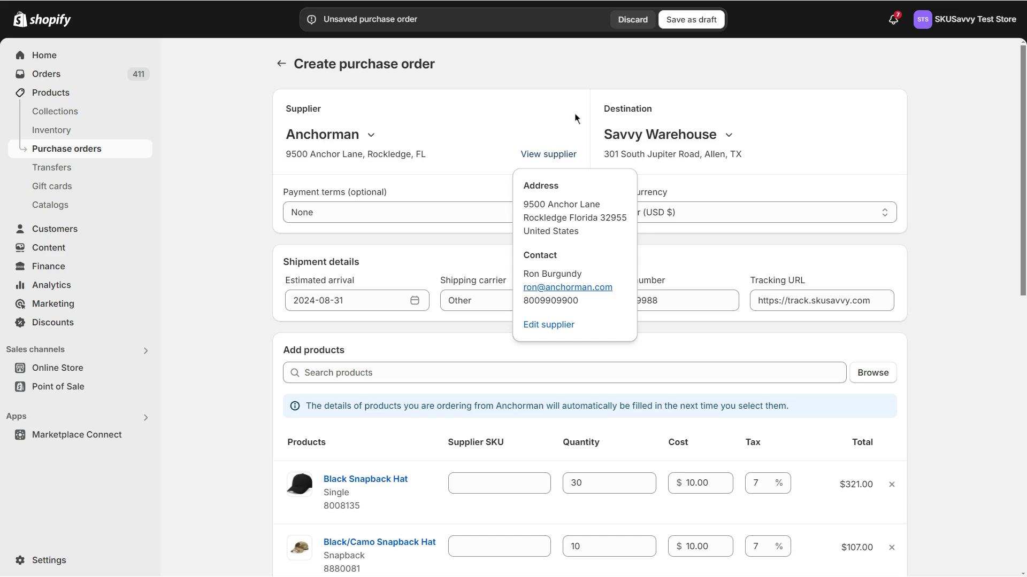
click(684, 137)
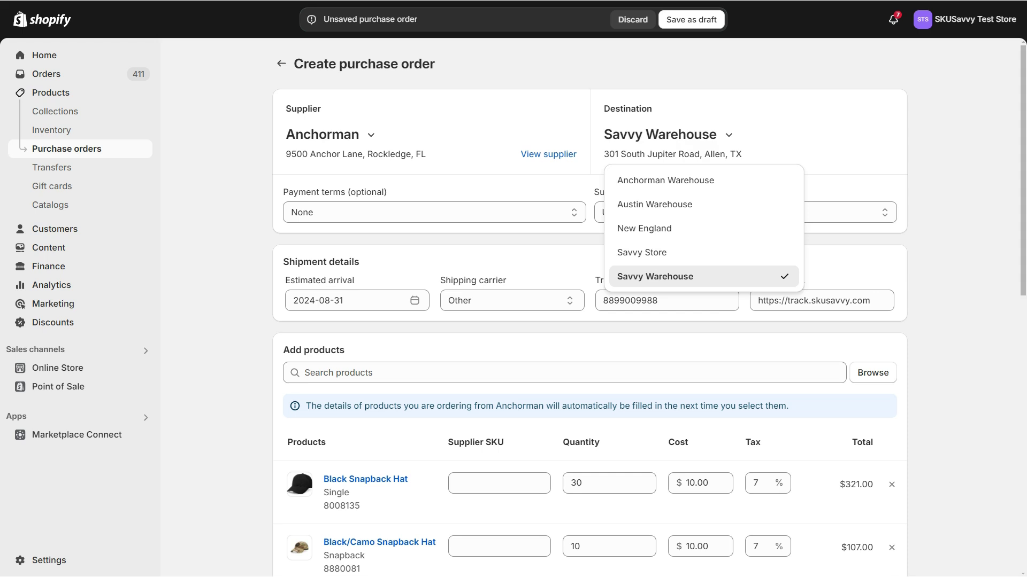
click(795, 124)
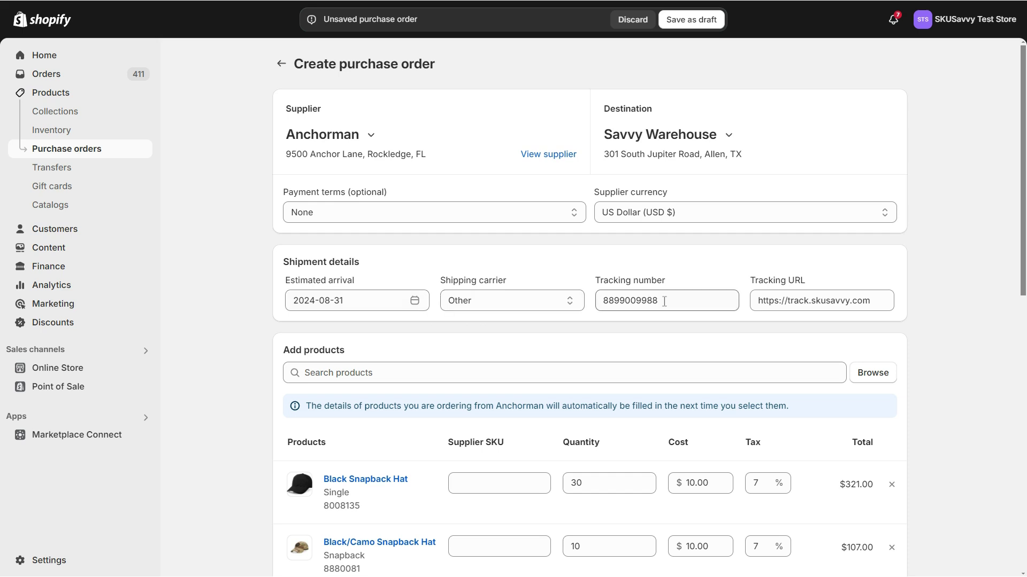
scroll(649, 321, down, 3)
scroll(575, 264, down, 2)
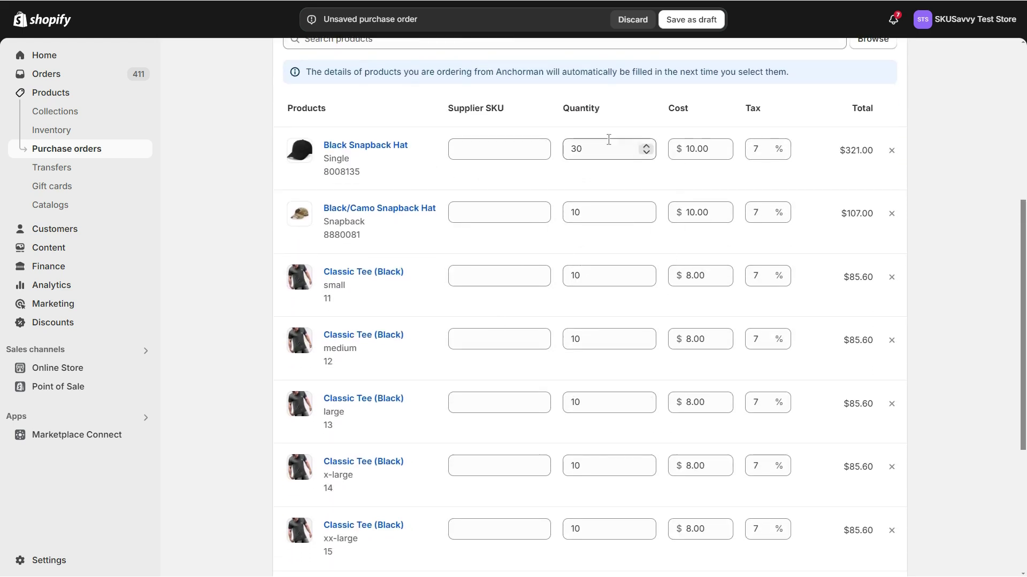
Step: Search 'tee' and add the Get It Tee (White) Small variant to the purchase order
scroll(486, 158, down, 1)
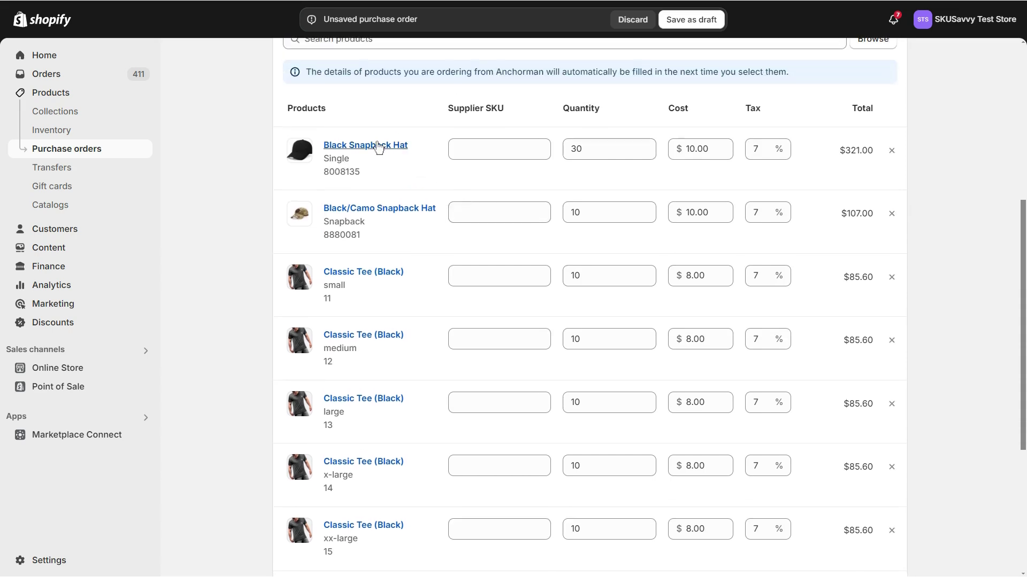
scroll(375, 171, up, 2)
click(355, 172)
text(tee)
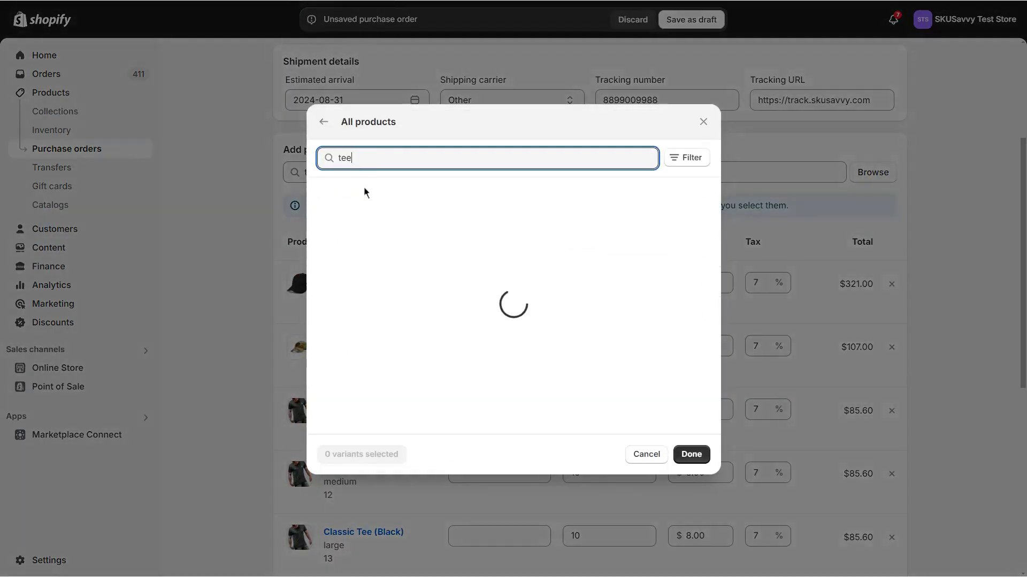
scroll(408, 348, down, 2)
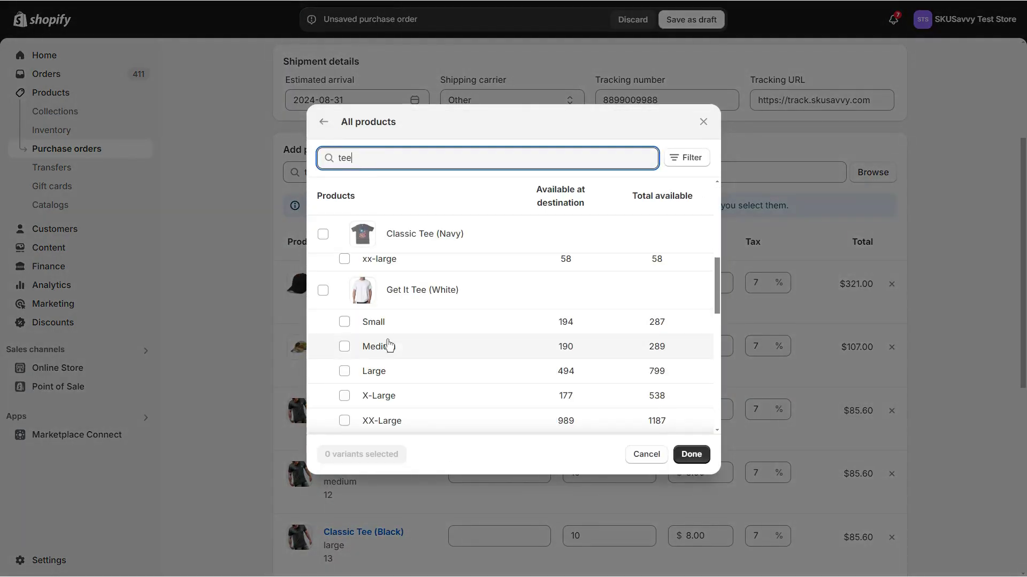
click(345, 322)
click(690, 454)
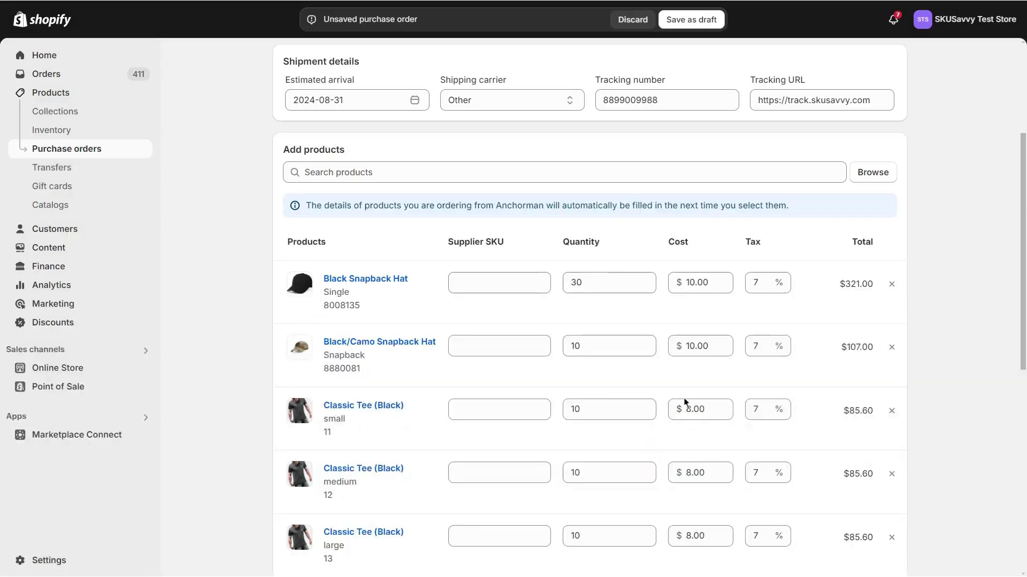
Step: Give the Get It Tee line an $8.00 cost and 7% tax
scroll(631, 302, down, 8)
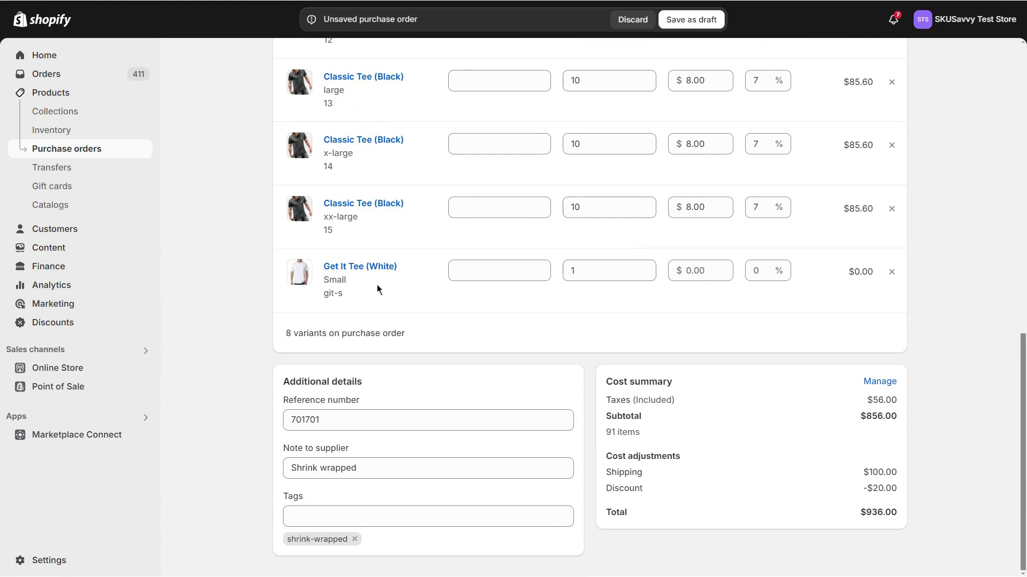
click(689, 270)
text(8)
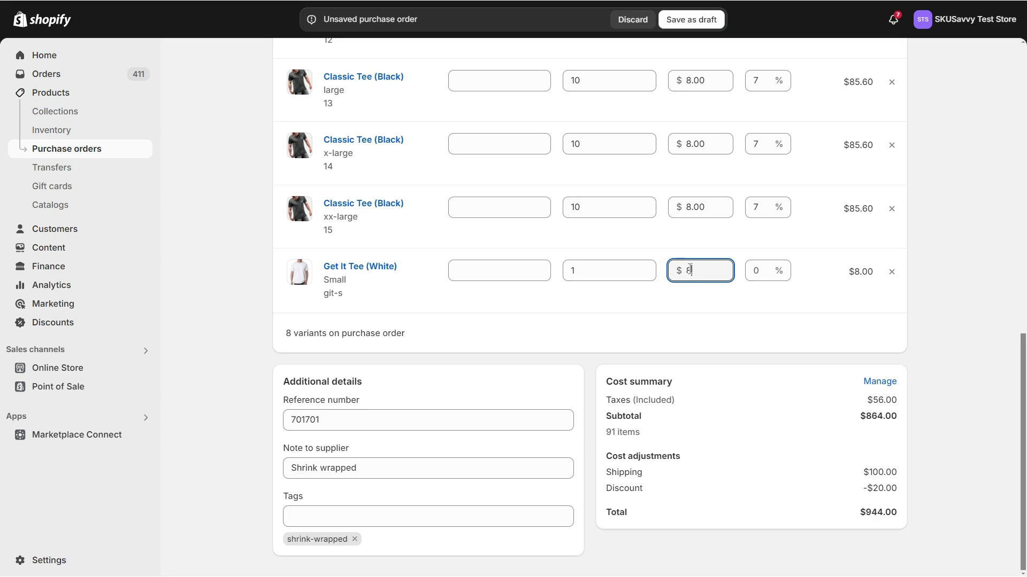
key(Tab)
text(7)
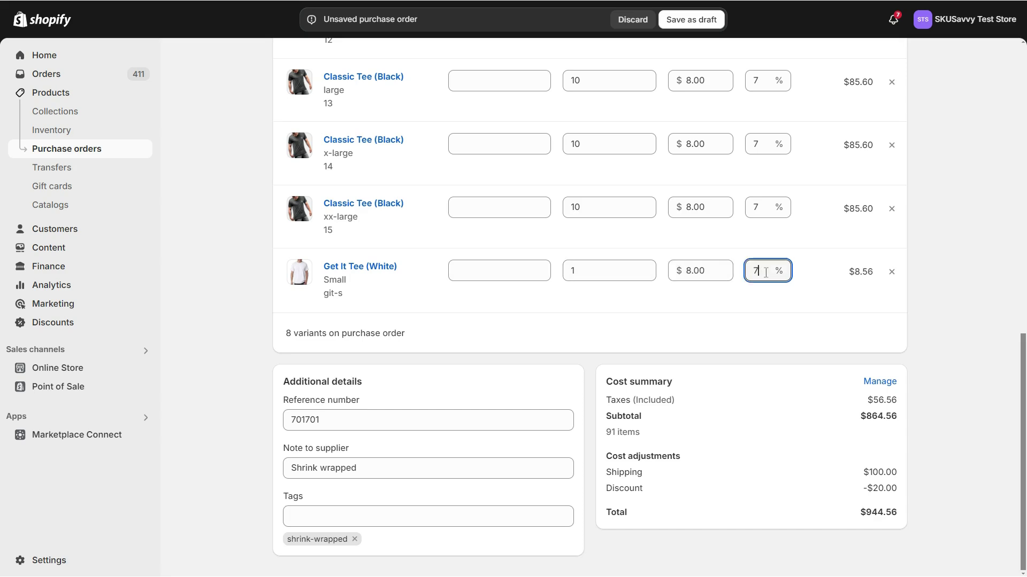
scroll(415, 339, up, 5)
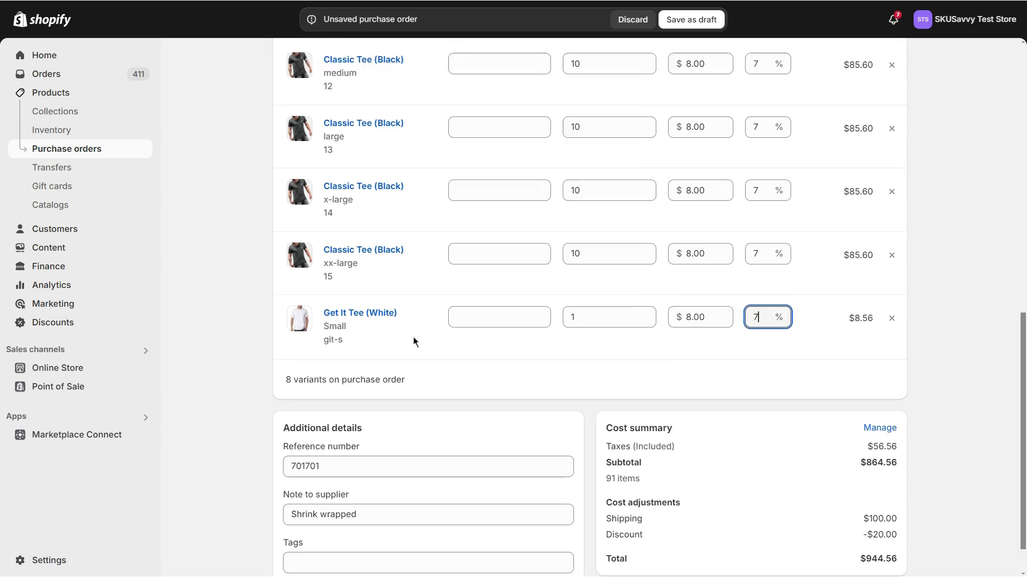
scroll(522, 213, up, 2)
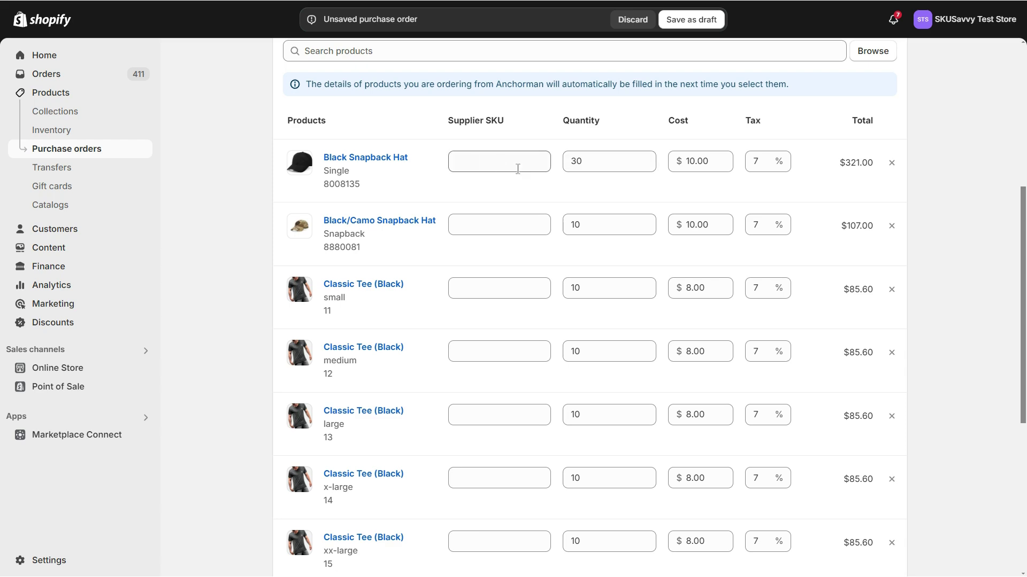
scroll(454, 198, up, 3)
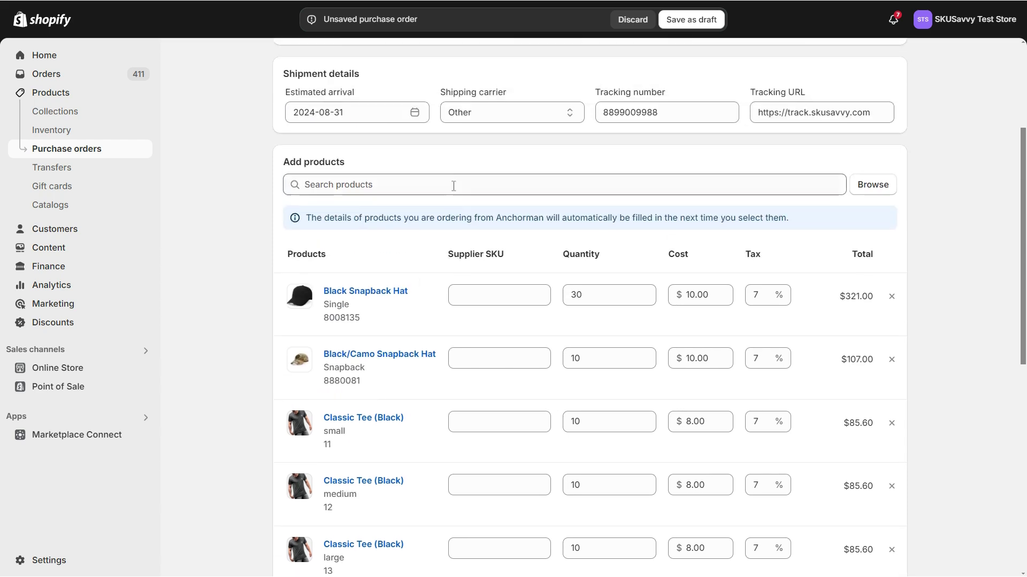
scroll(465, 214, down, 10)
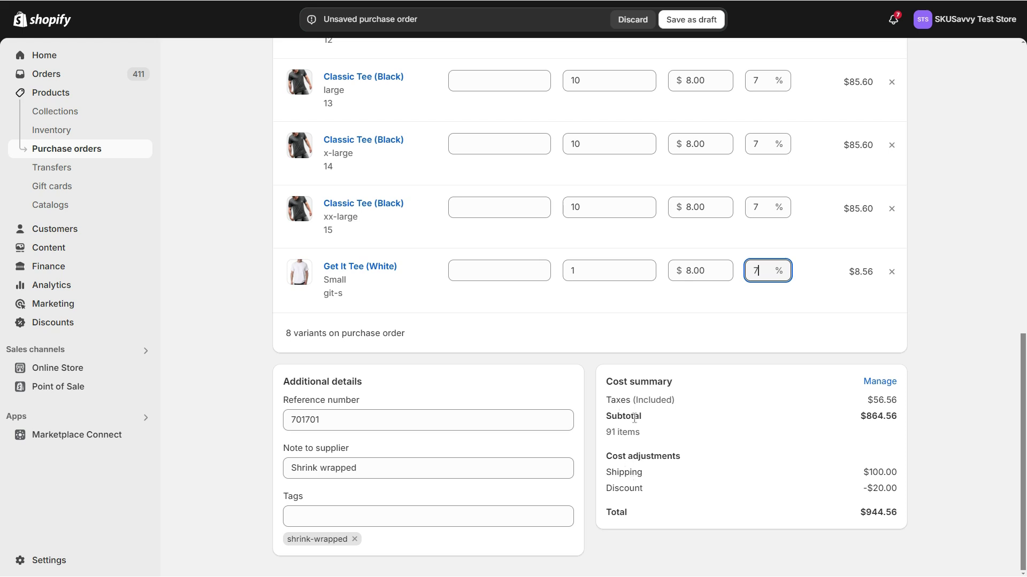
scroll(633, 417, up, 12)
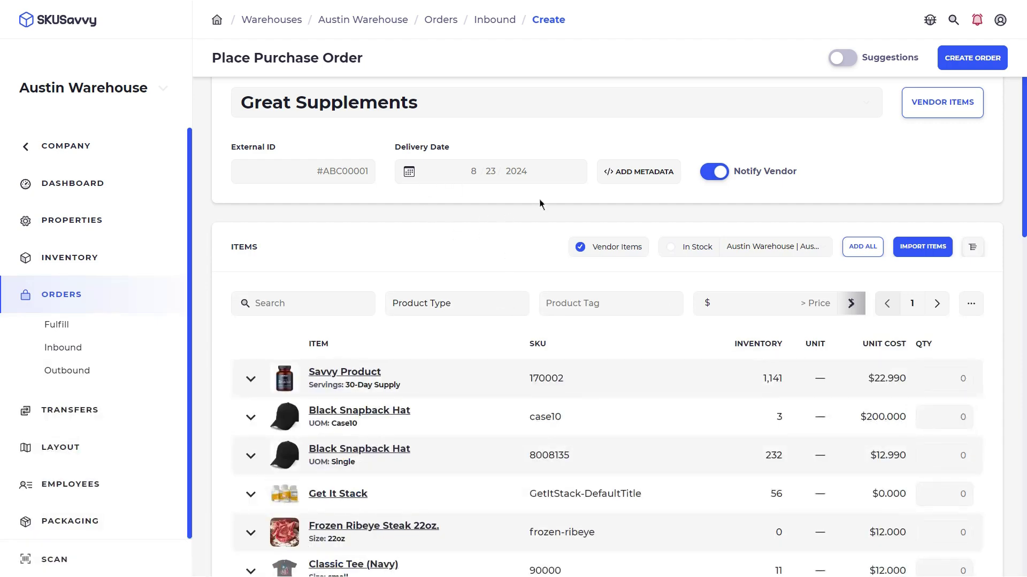
Step: Expand Savvy Product to show 1,141 in warehouse, 10 committed, 51 expected and 0.07 daily sales
scroll(563, 220, down, 1)
scroll(561, 221, up, 2)
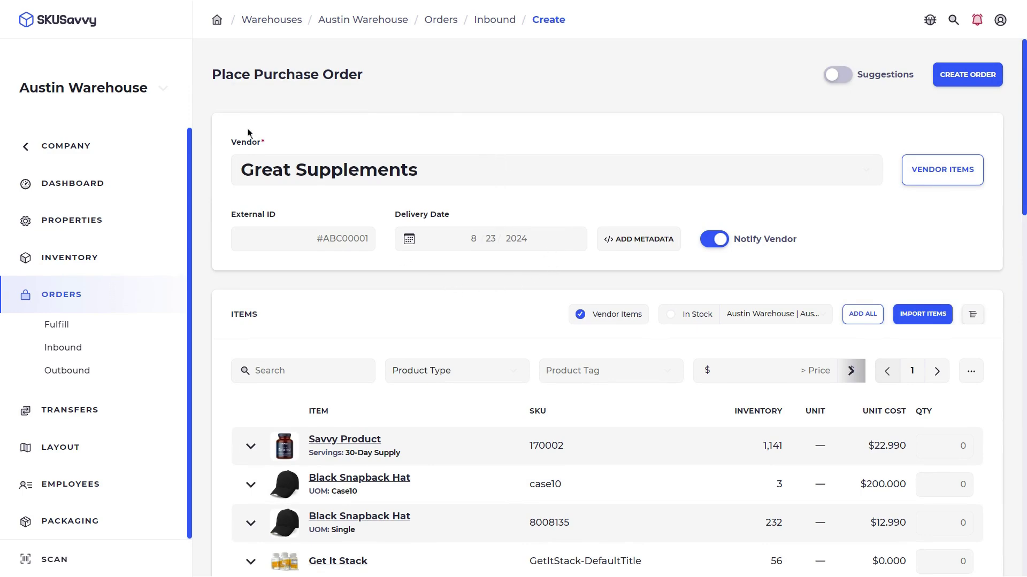
scroll(482, 340, down, 4)
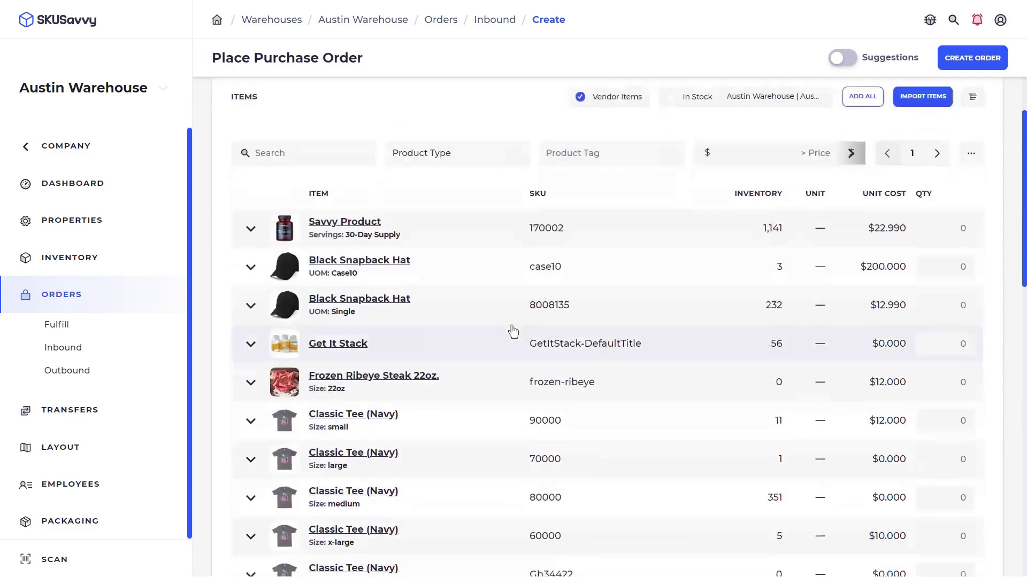
scroll(513, 331, down, 2)
scroll(557, 202, down, 5)
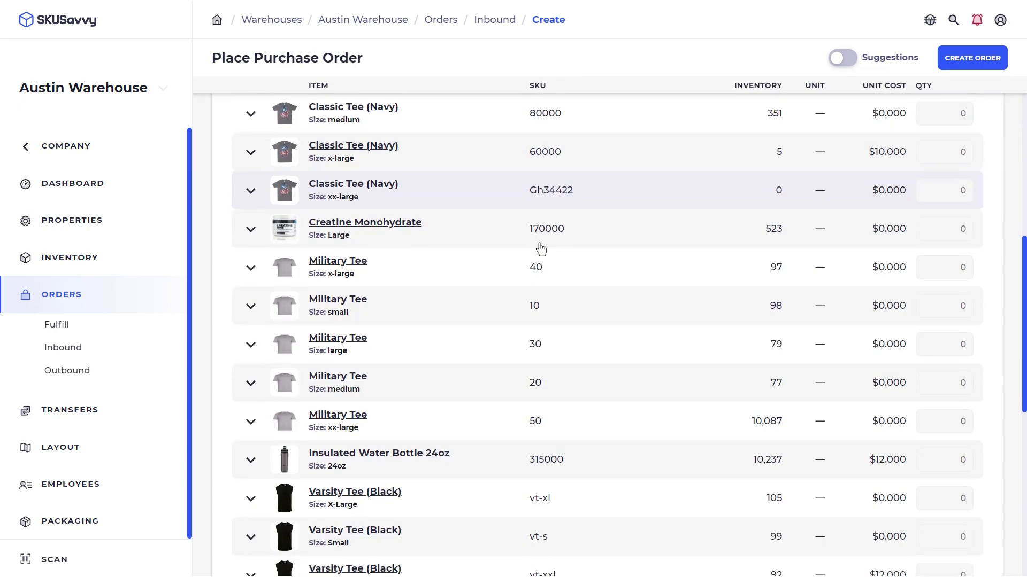
scroll(541, 249, up, 9)
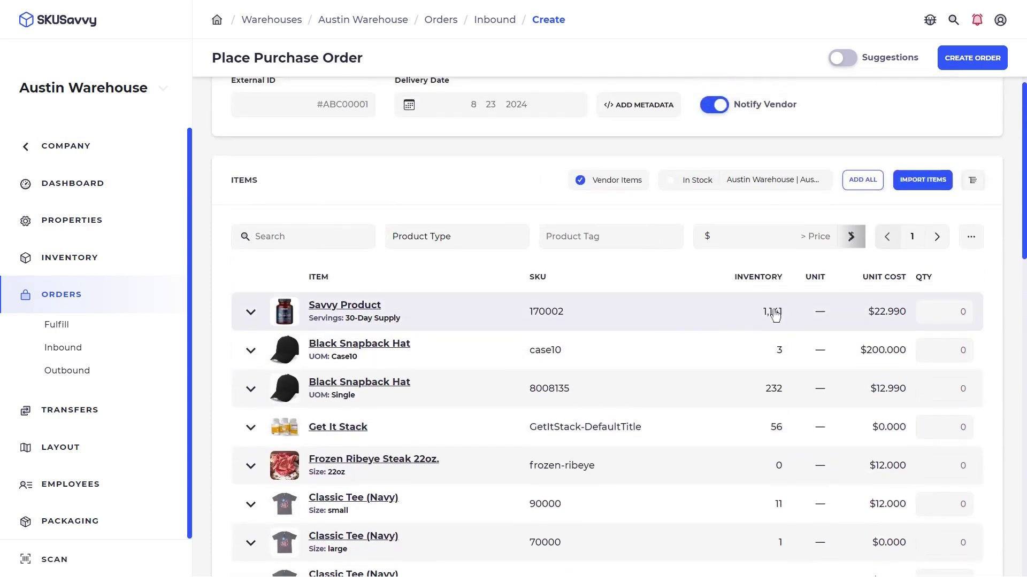
click(251, 313)
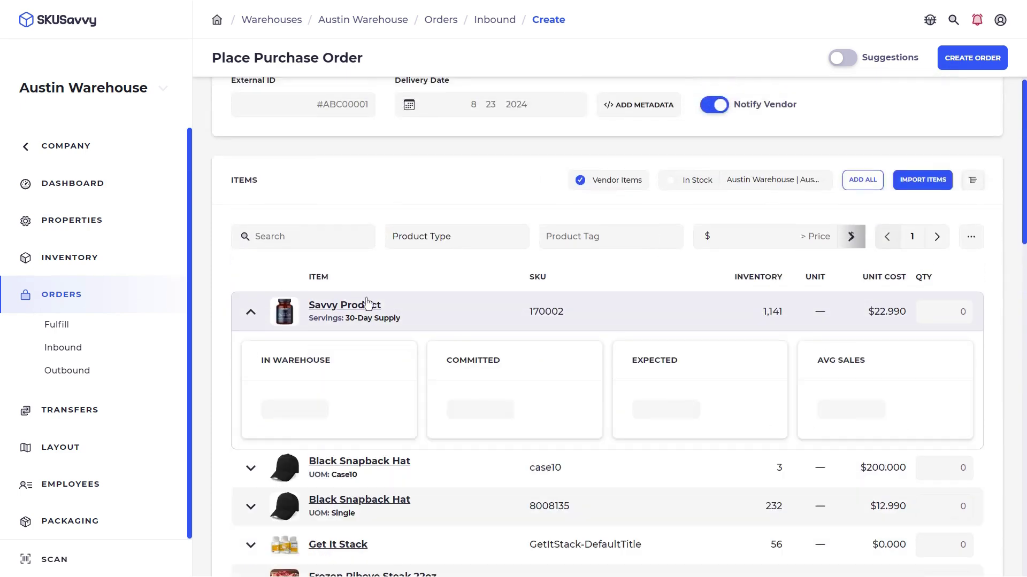
scroll(367, 304, down, 2)
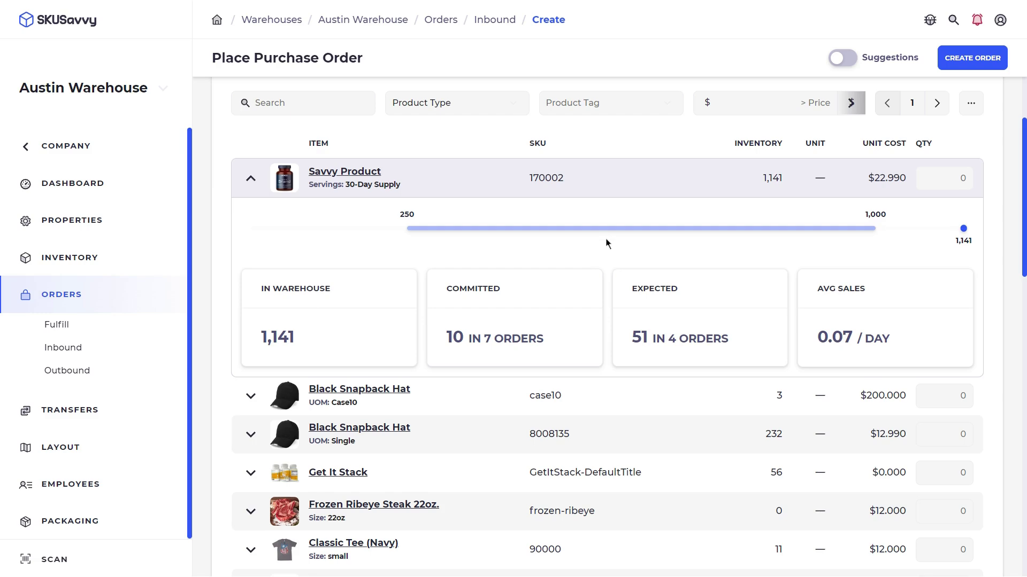
scroll(606, 239, up, 4)
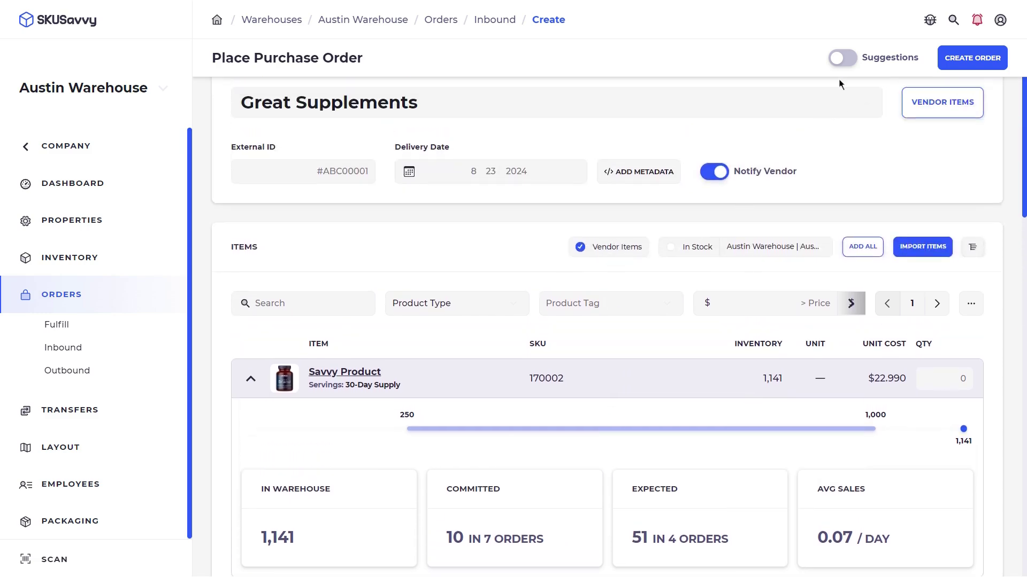
Step: Turn on reorder suggestions and check the suggested 57 for the Black Snapback Hat case10 row
click(842, 57)
scroll(616, 192, down, 10)
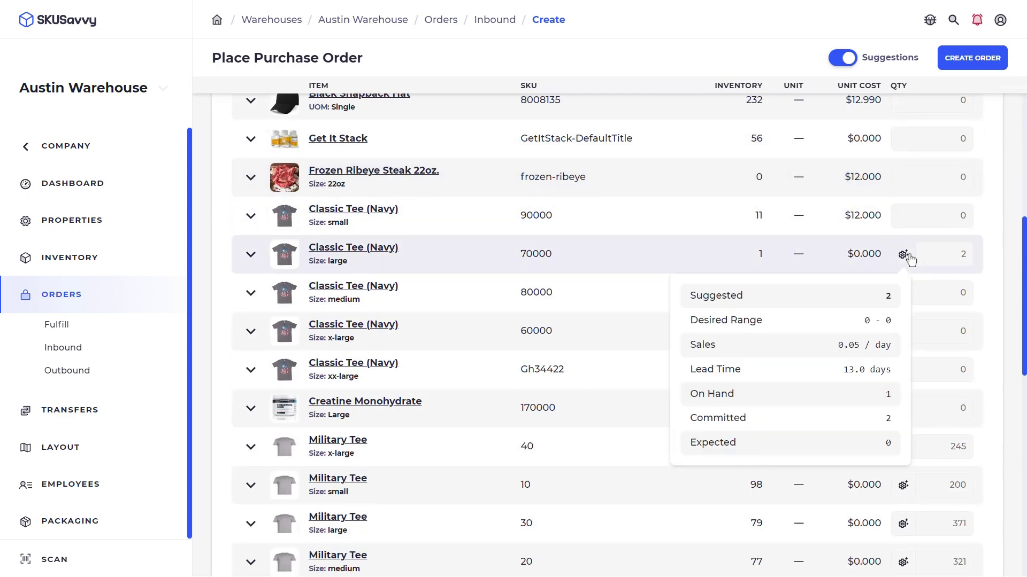
scroll(917, 233, up, 3)
mouse_move(904, 197)
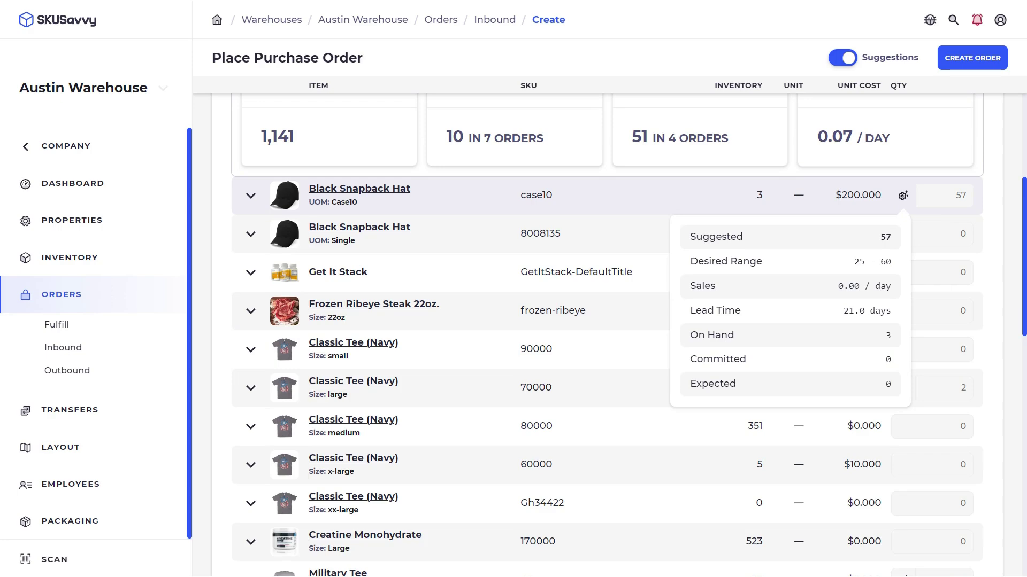
scroll(562, 259, down, 4)
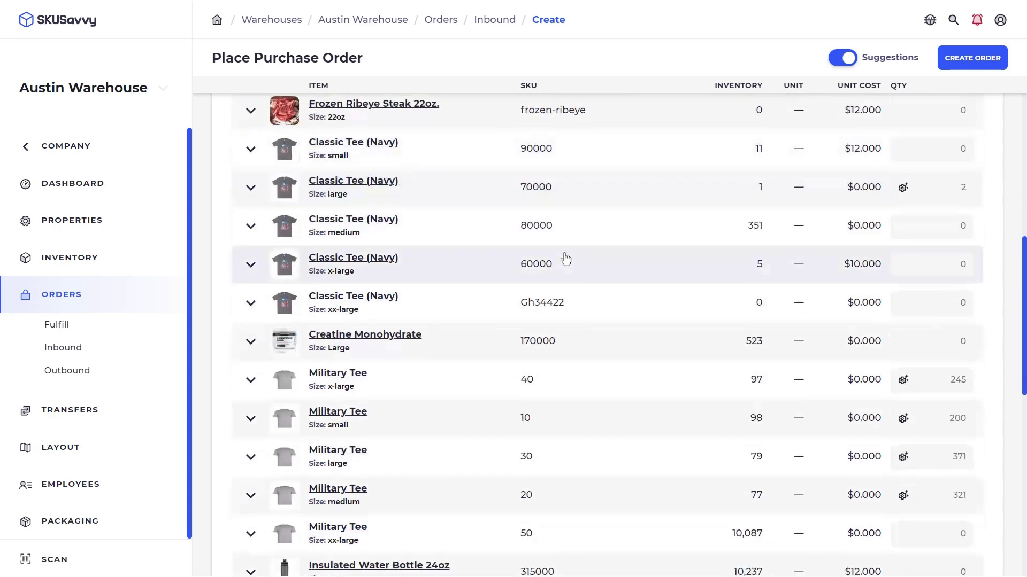
scroll(566, 259, up, 1)
scroll(567, 259, up, 5)
scroll(559, 243, up, 5)
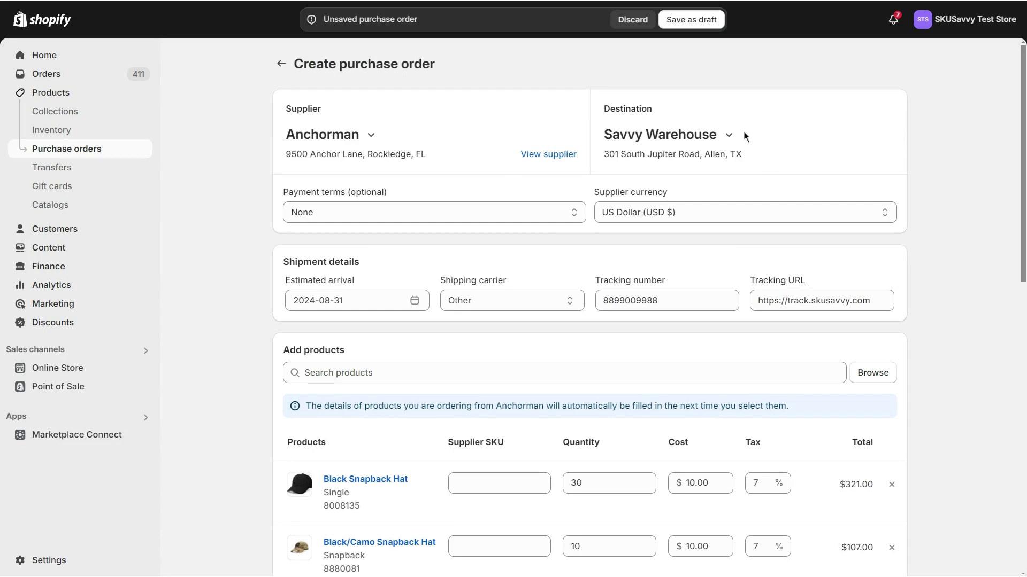
Step: Save the Anchorman-to-Savvy Warehouse order as draft #PO3 ($944.56) and return to the list
click(694, 21)
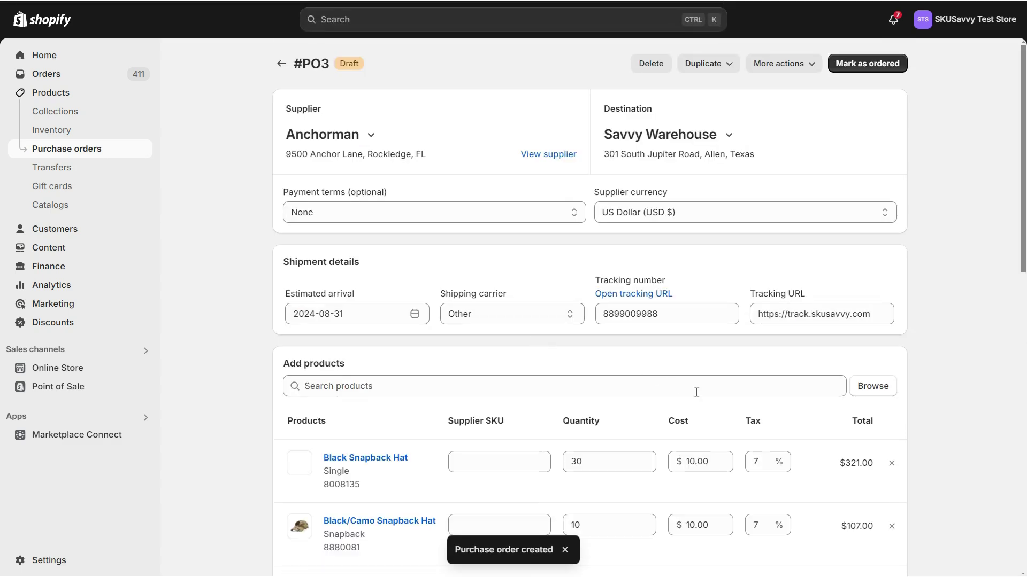
key(alt+Left)
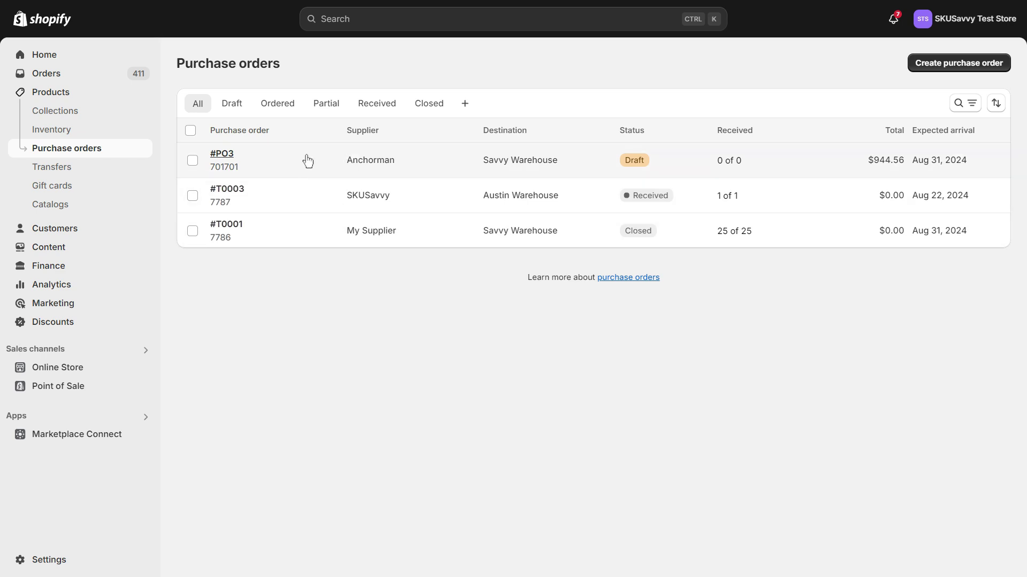
Step: Open draft #PO3 and confirm marking it as ordered
click(639, 163)
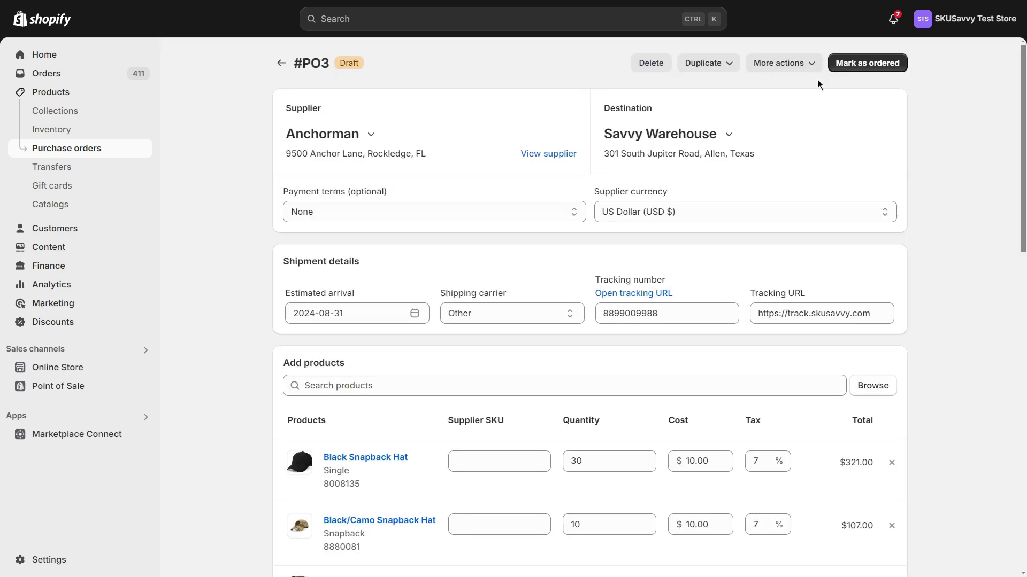
click(855, 71)
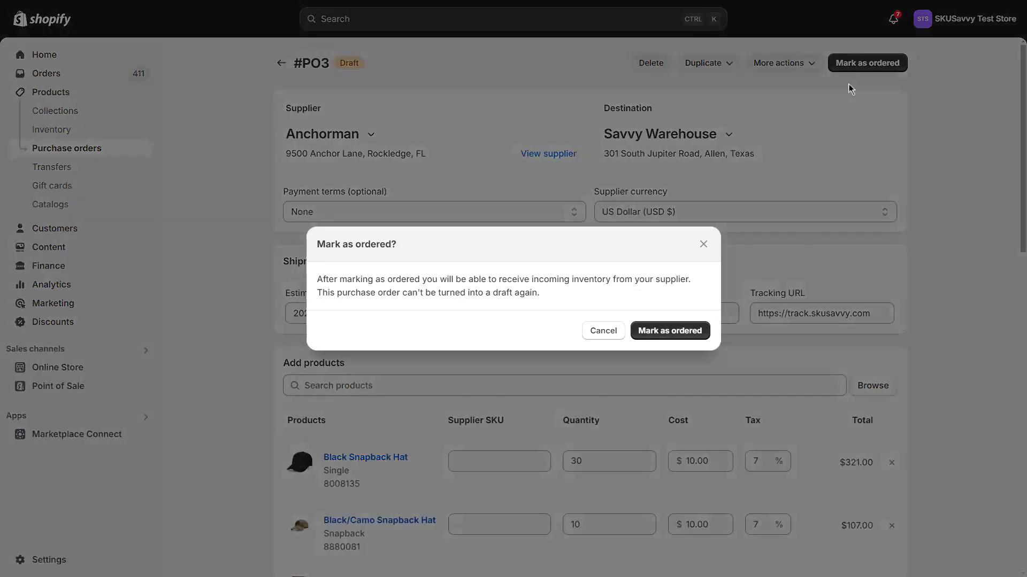
click(688, 333)
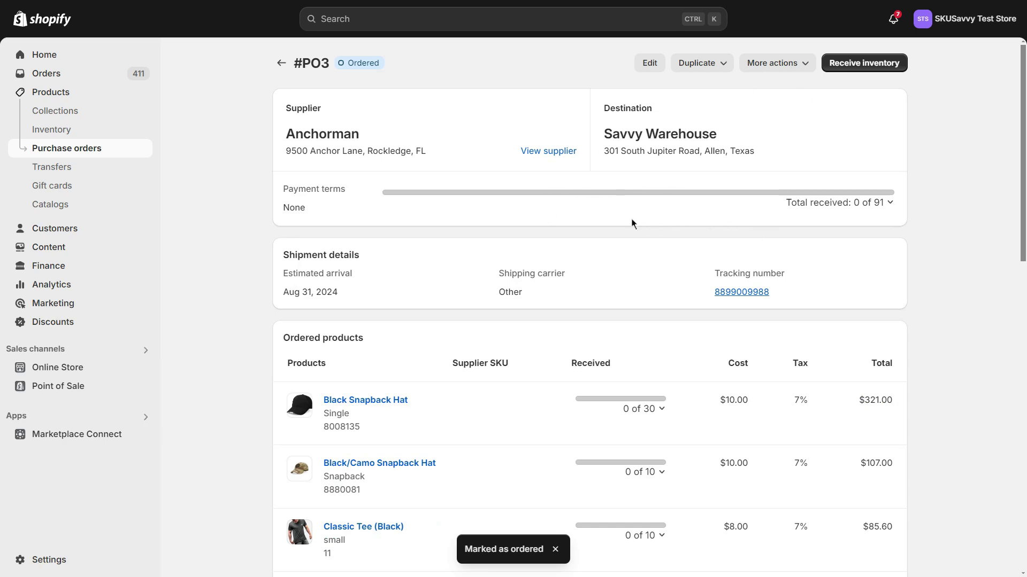
Step: Look through the More actions, Duplicate and Edit options of the ordered #PO3
click(765, 67)
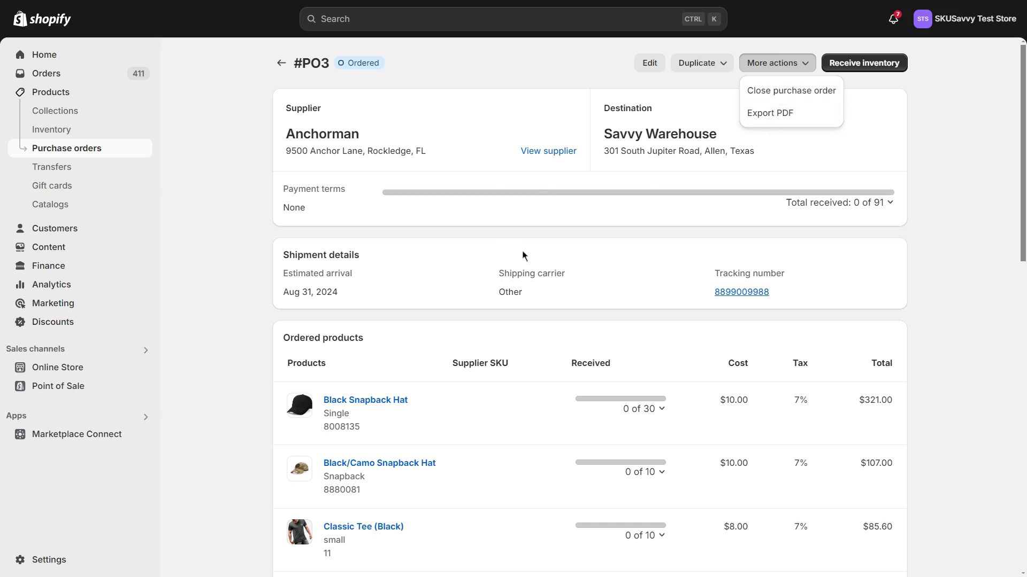
click(697, 63)
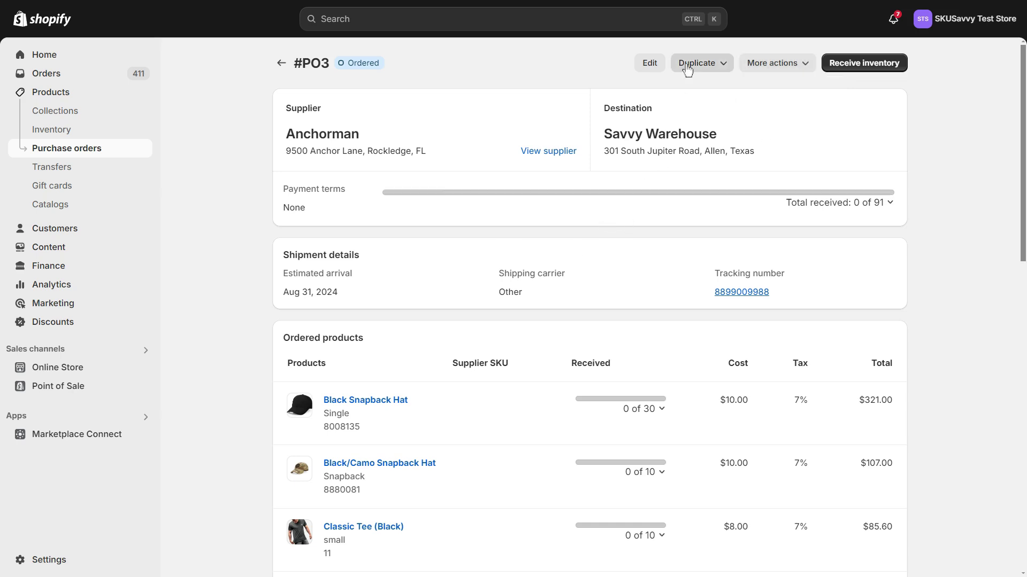
click(697, 63)
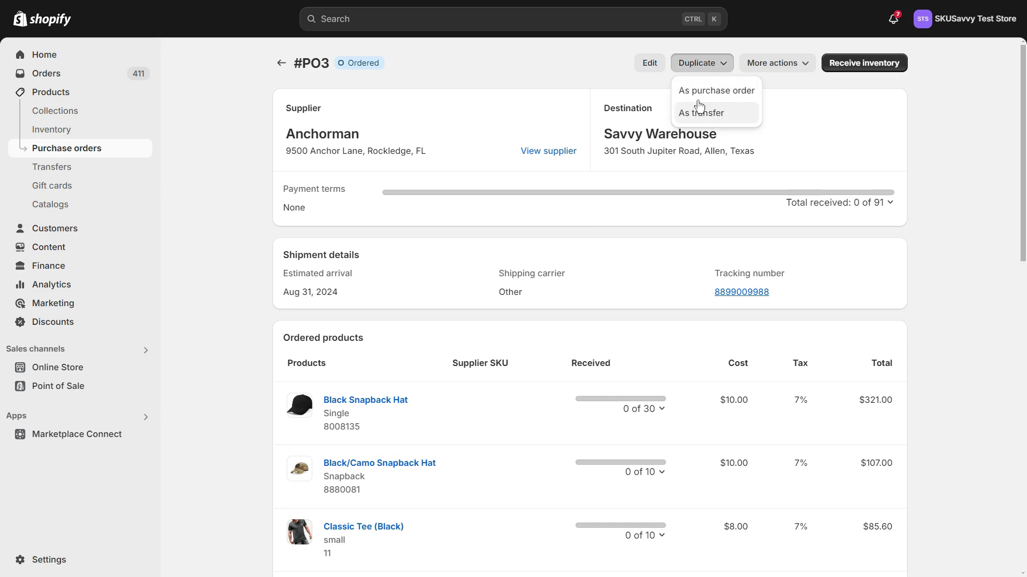
click(650, 71)
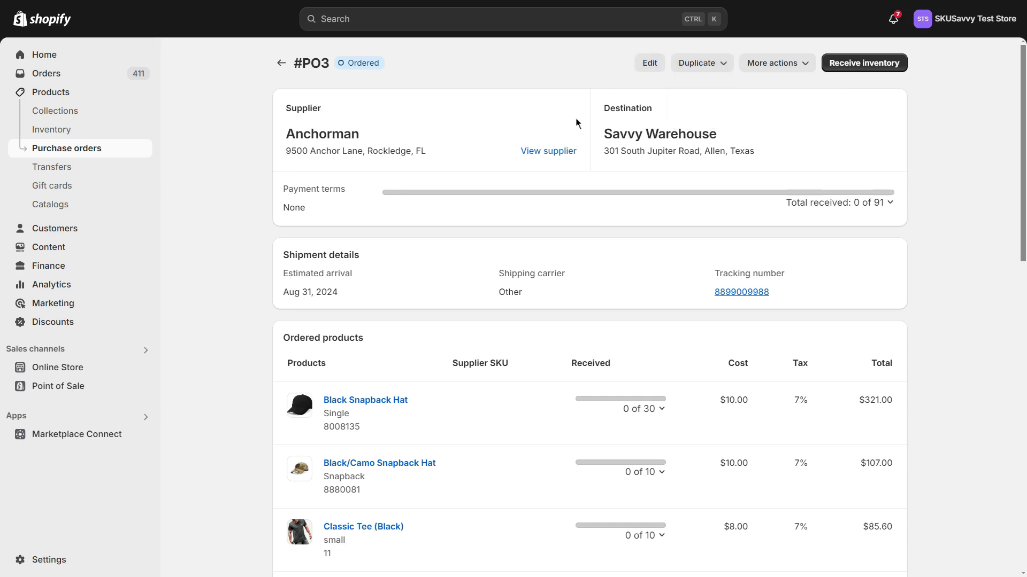
scroll(450, 355, down, 12)
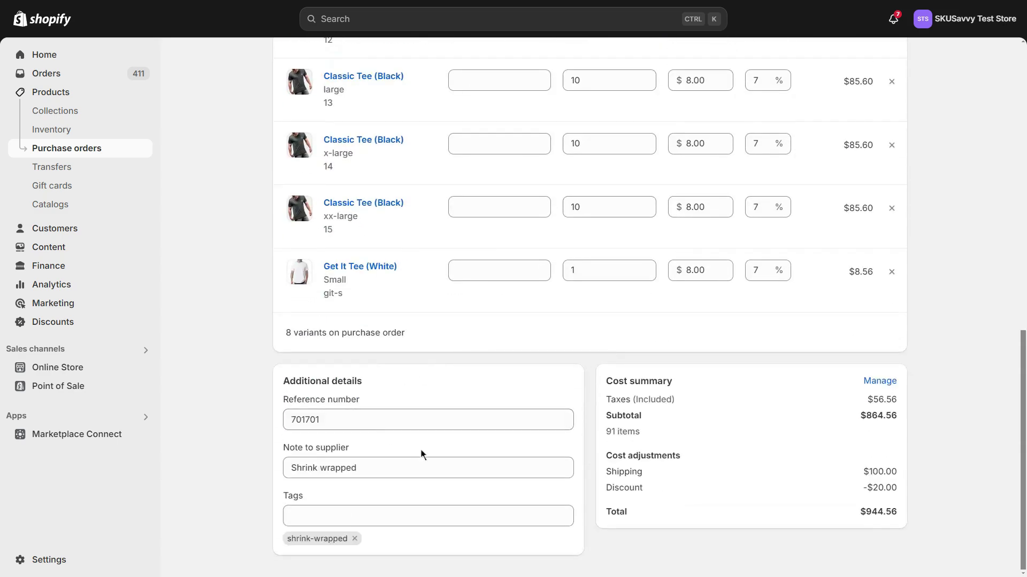
scroll(559, 410, up, 12)
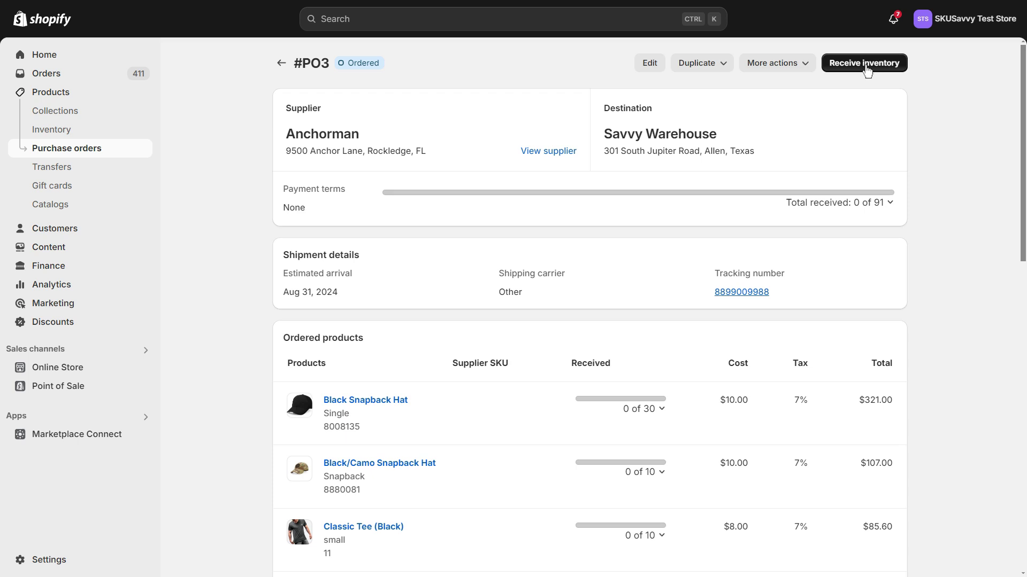
Step: Start receiving #PO3 inventory and check the unreceived items breakdown
click(865, 64)
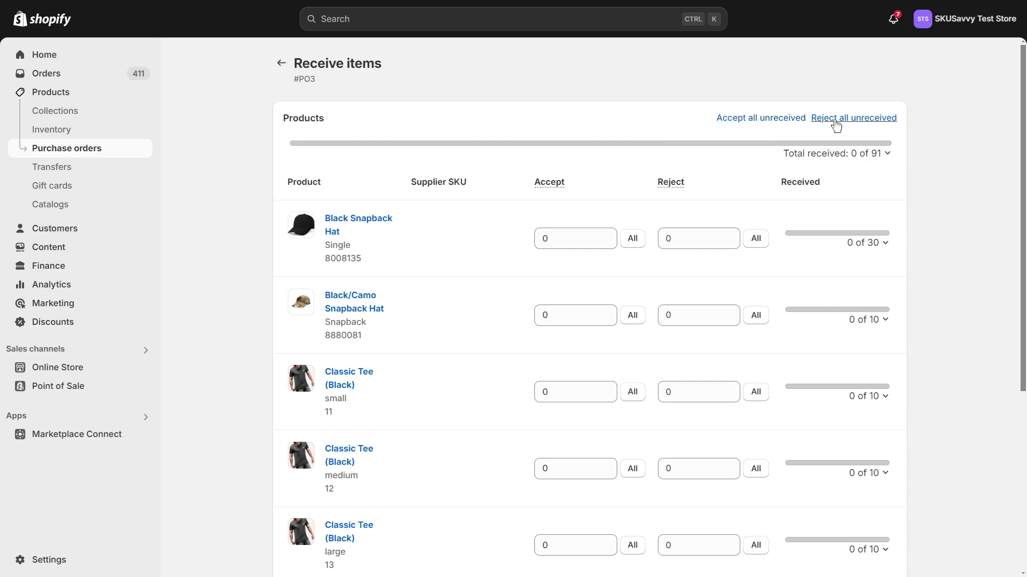
click(881, 155)
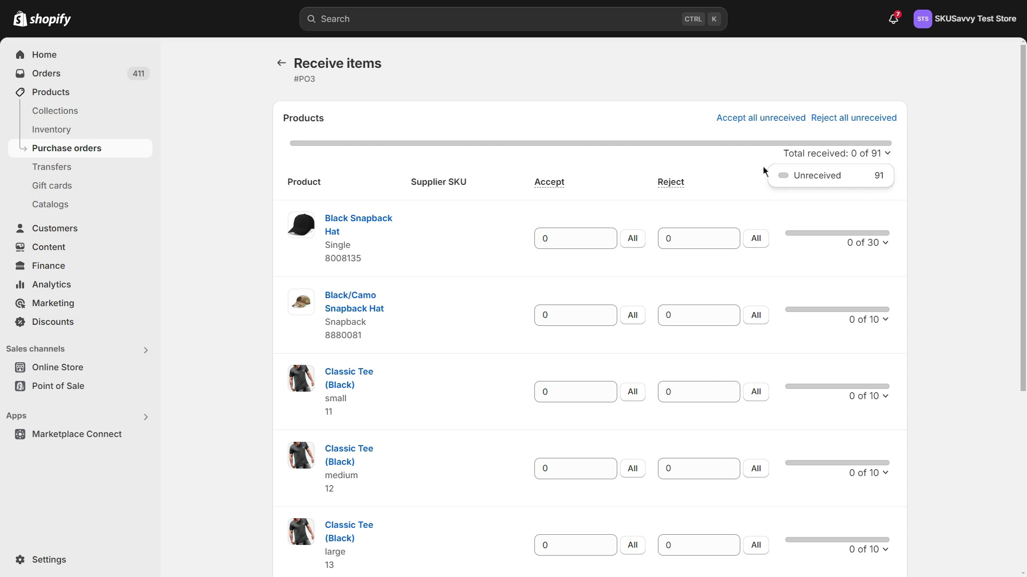
click(746, 170)
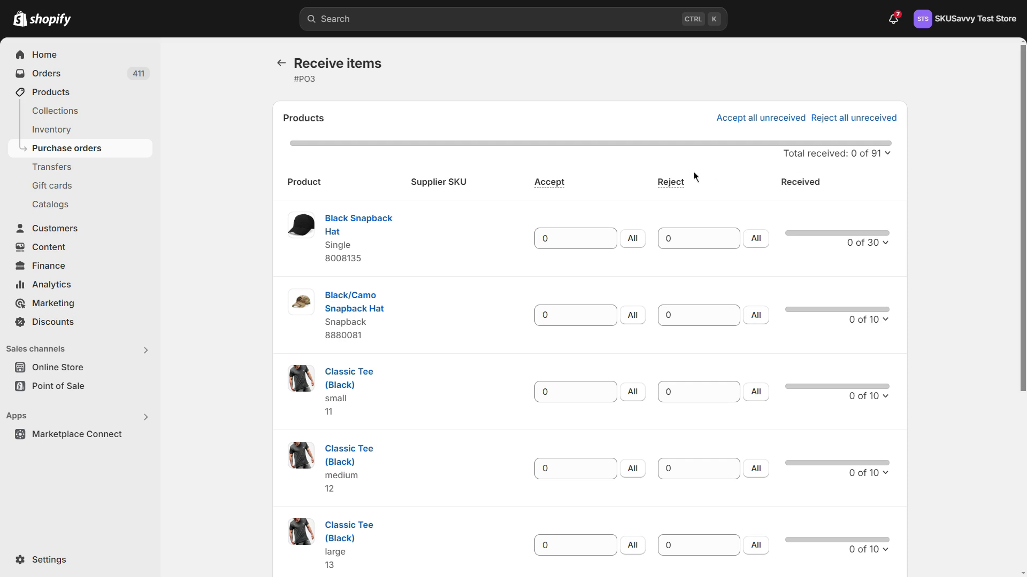
Step: Accept all 30 Black Snapback Hats and reject 2 more
double_click(607, 236)
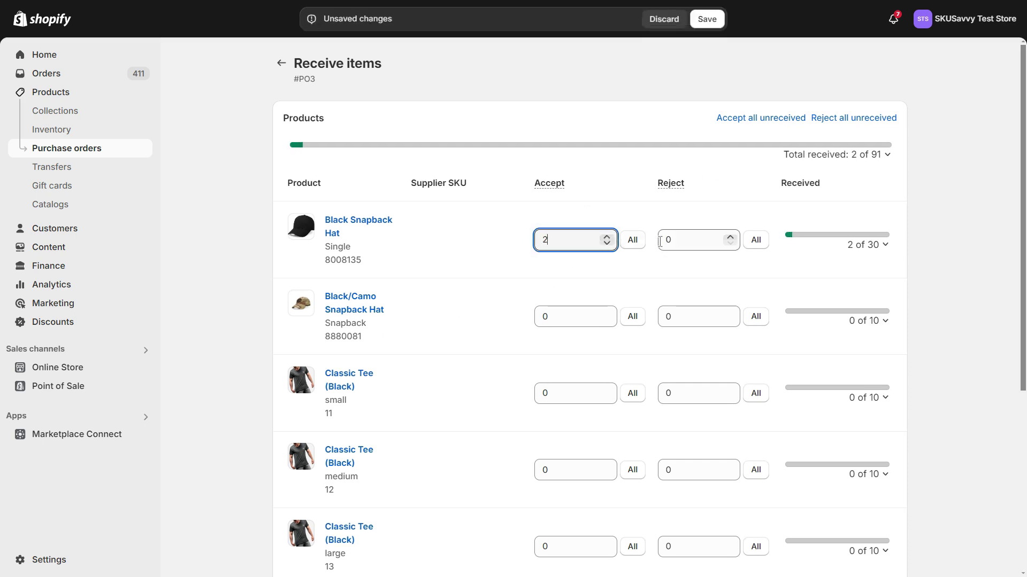
click(689, 240)
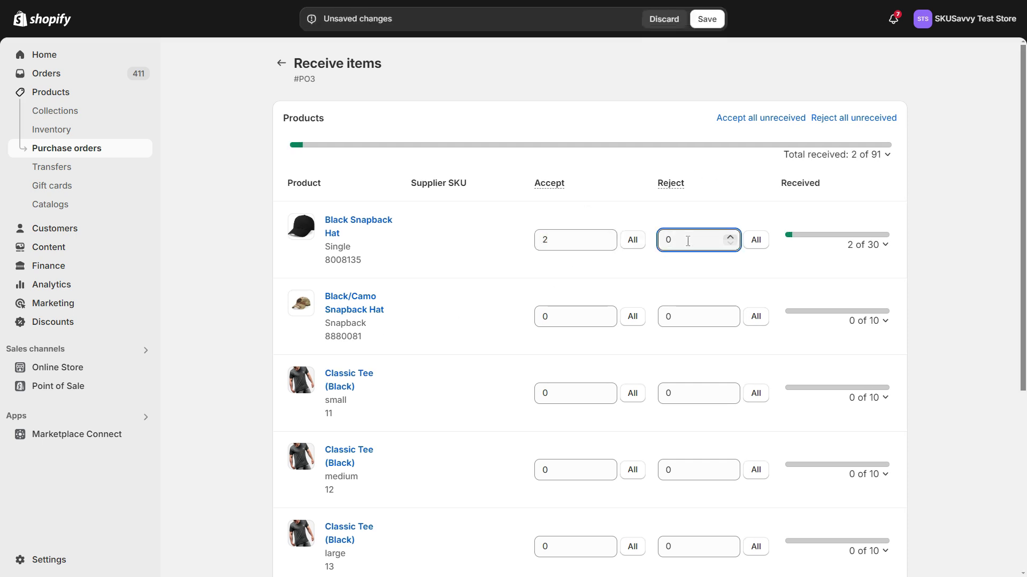
drag(686, 241, 658, 246)
text(3)
click(634, 241)
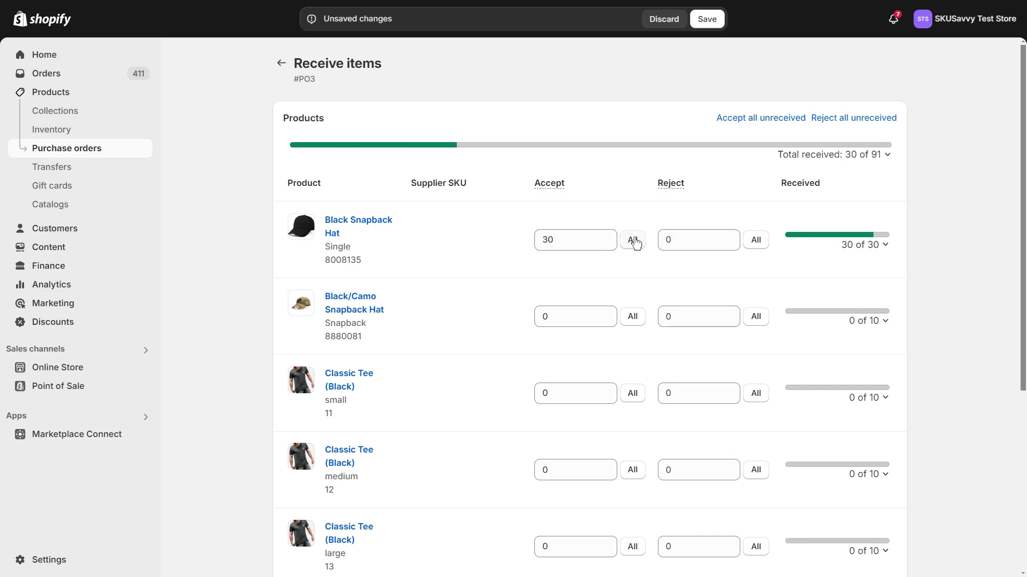
click(730, 237)
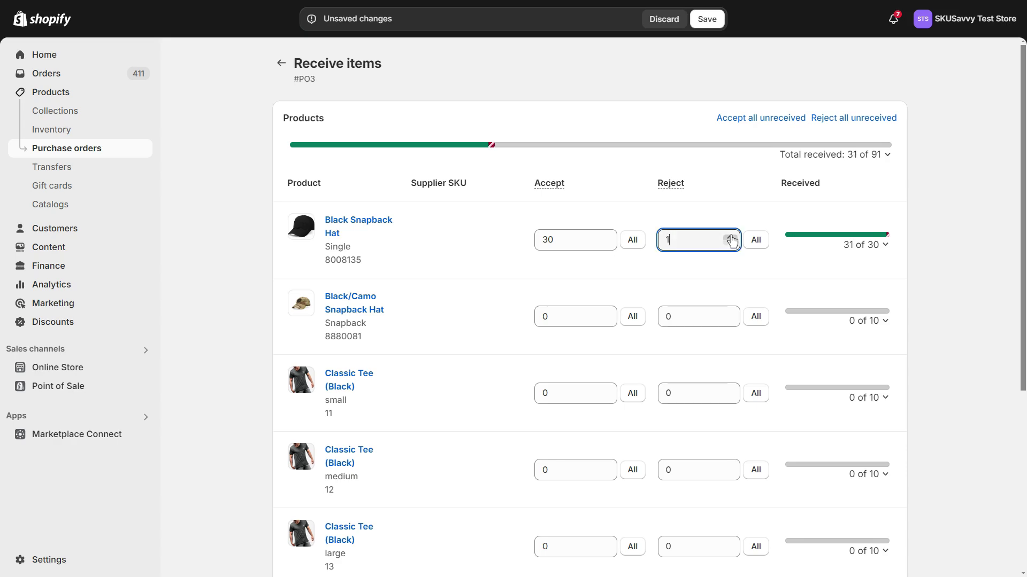
click(730, 236)
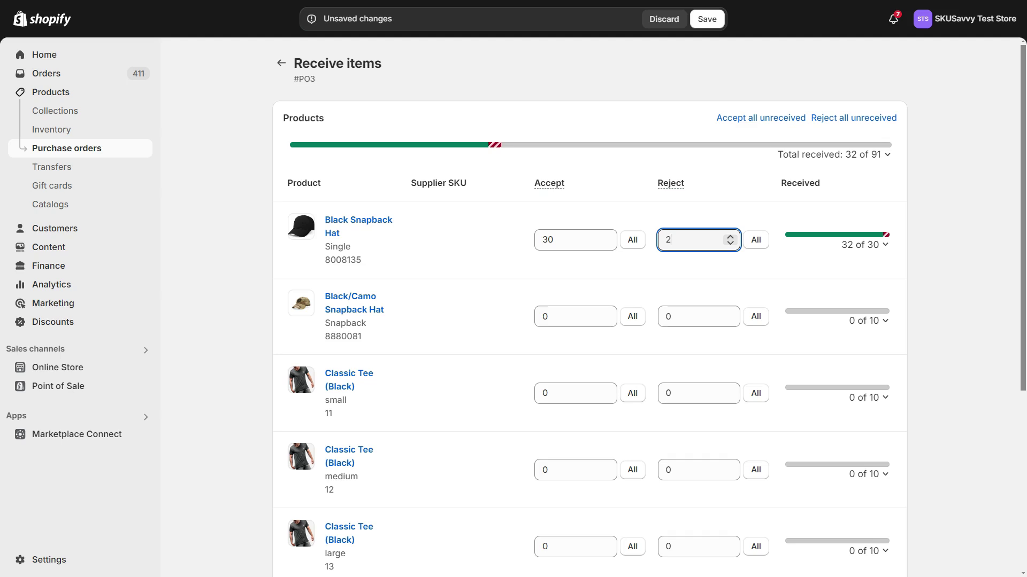
scroll(521, 259, down, 2)
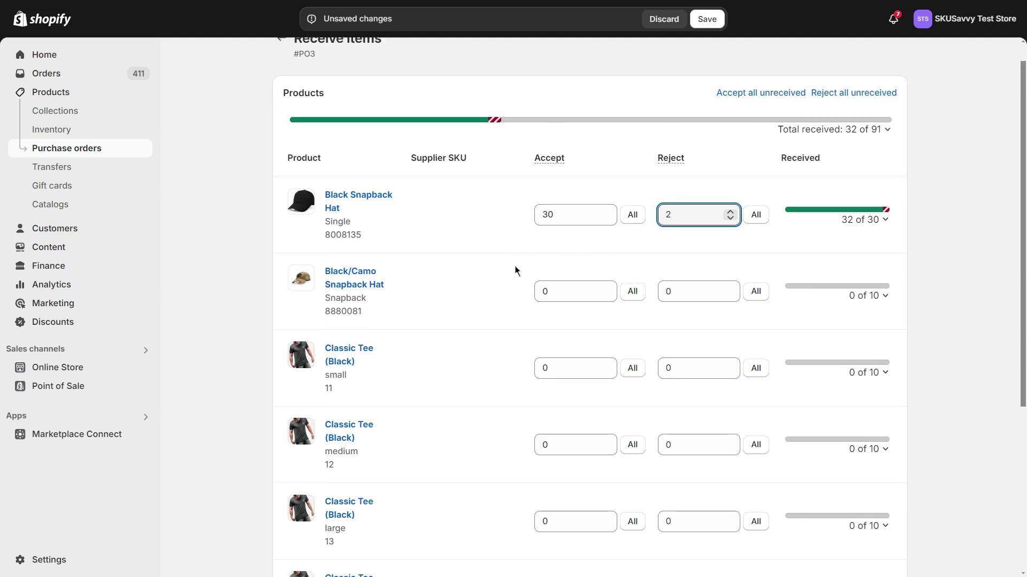
Step: Accept 10 Black/Camo Snapback Hats and the small, medium and large Classic Tees, changing large to 7
click(636, 254)
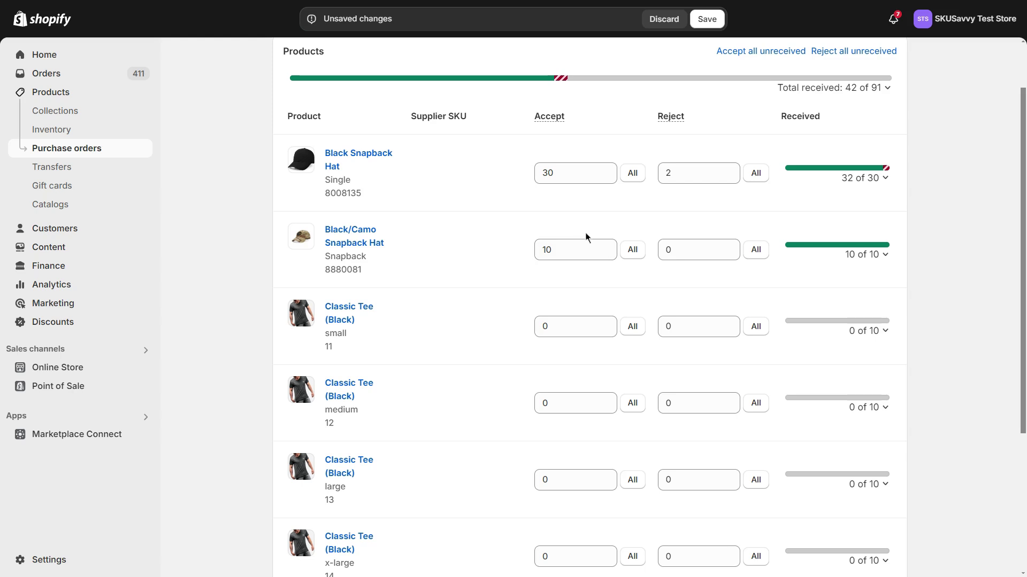
scroll(614, 228, up, 2)
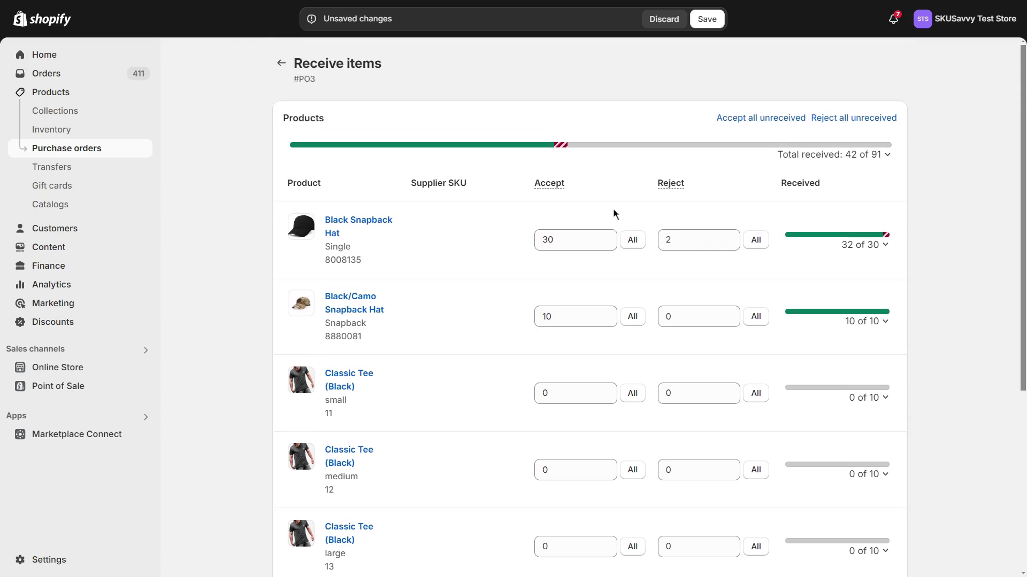
scroll(695, 213, down, 4)
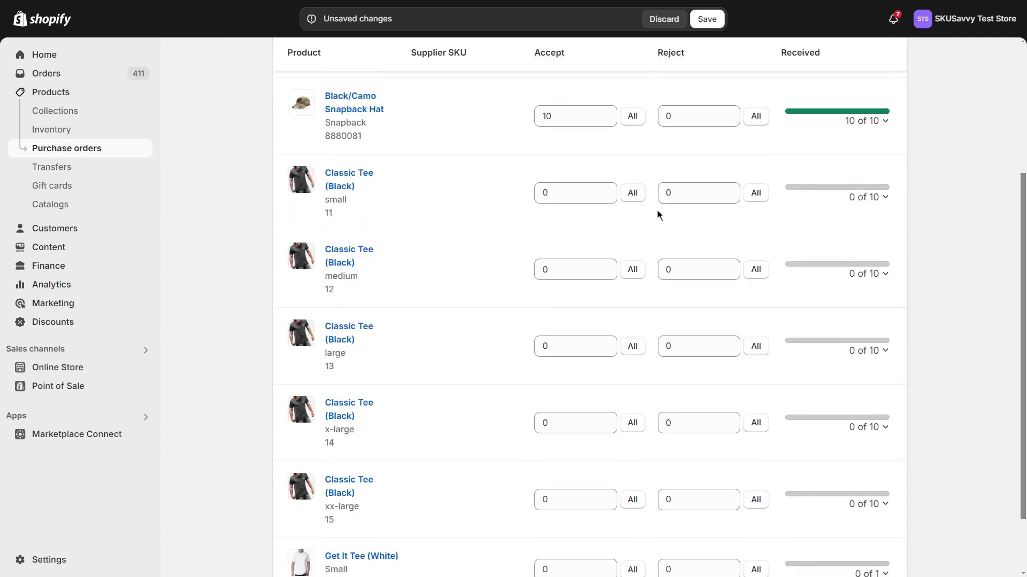
click(632, 192)
click(632, 269)
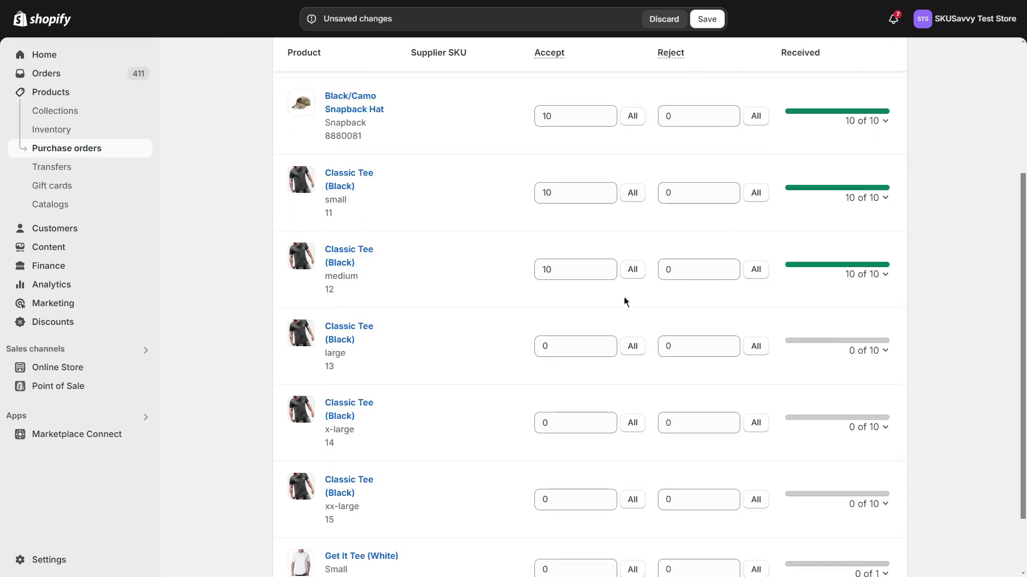
scroll(630, 271, down, 2)
click(631, 270)
drag(552, 267, 536, 267)
text(7)
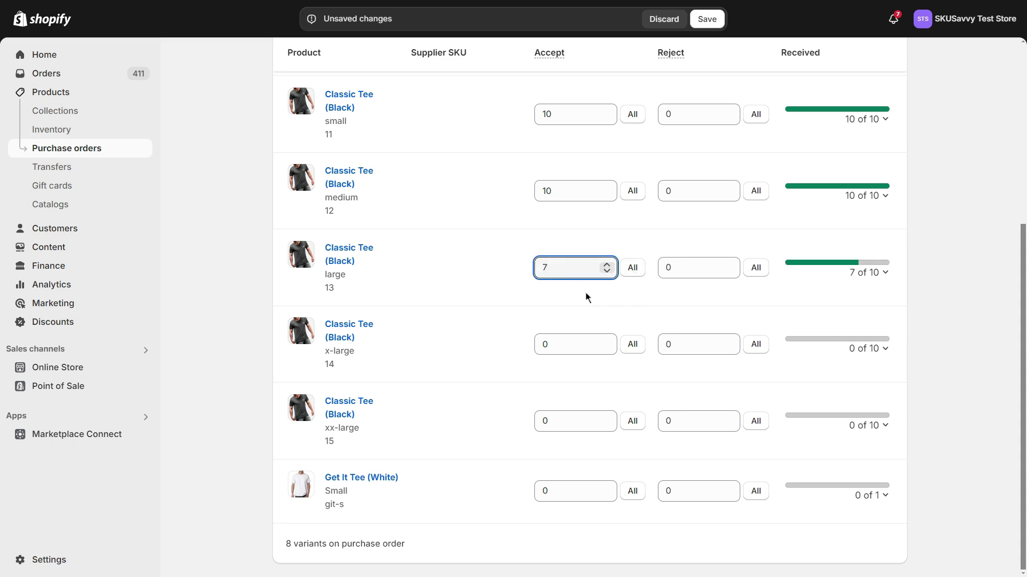
Step: Enter 12 accepted for x-large Classic Tee, and 4 rejected and 10 accepted for xx-large
click(575, 337)
double_click(571, 339)
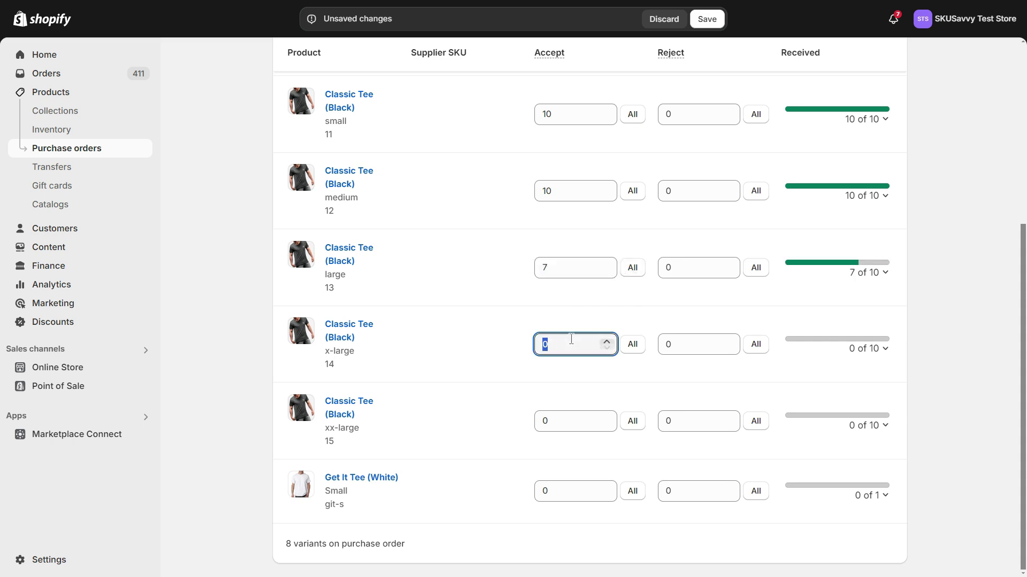
text(12)
click(583, 389)
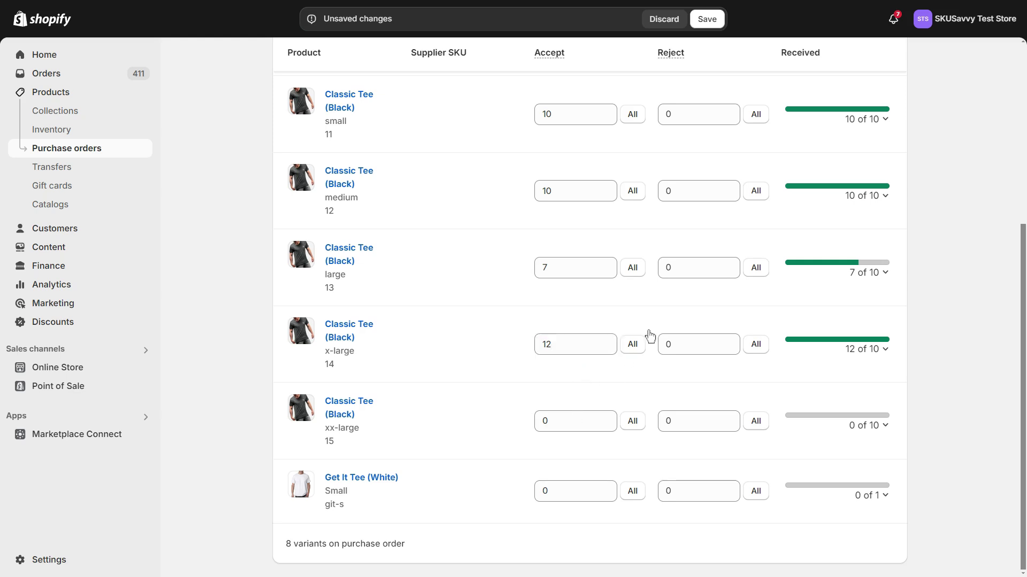
double_click(673, 421)
text(4)
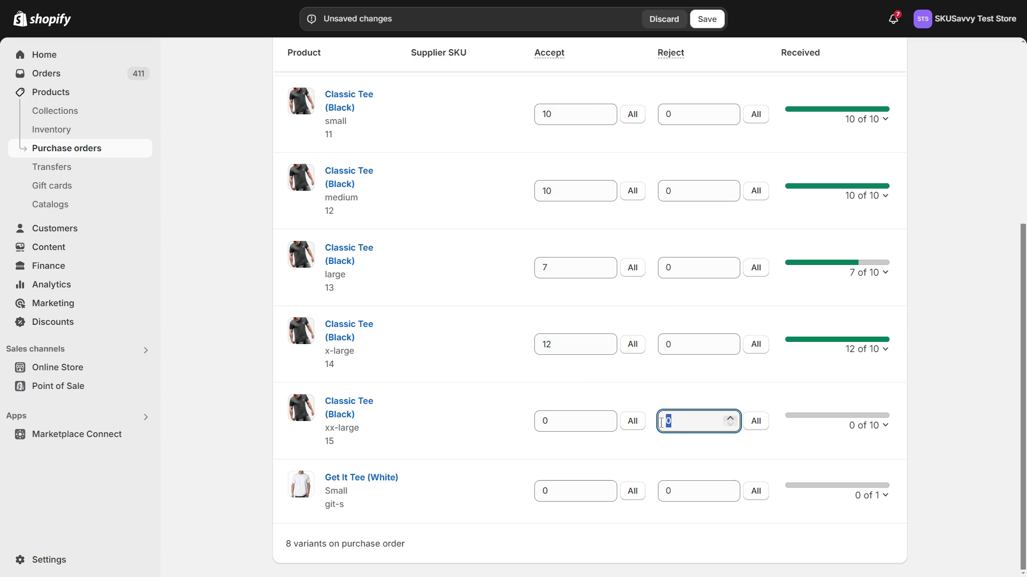
click(564, 418)
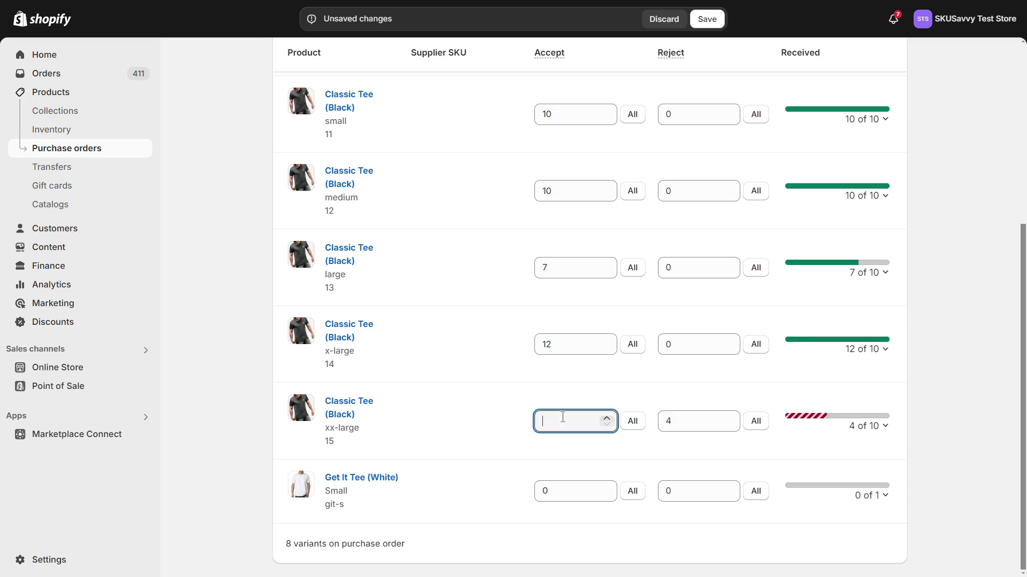
text(10)
key(Tab)
key(Tab)
key(Tab)
key(Tab)
text(10)
Step: Check the large tees' accepted and unreceived breakdown on the receiving form
click(871, 272)
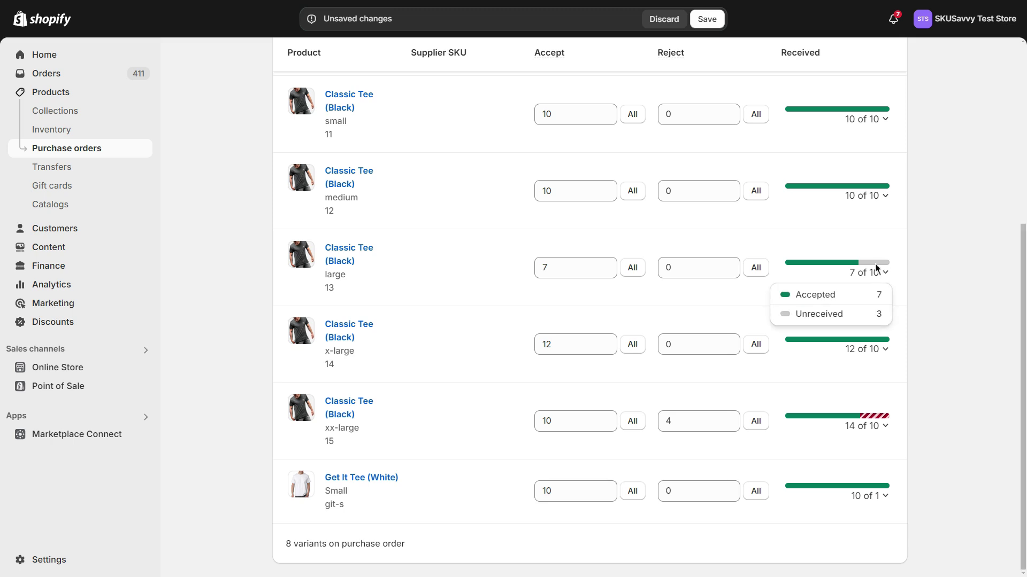
click(902, 261)
scroll(644, 274, up, 4)
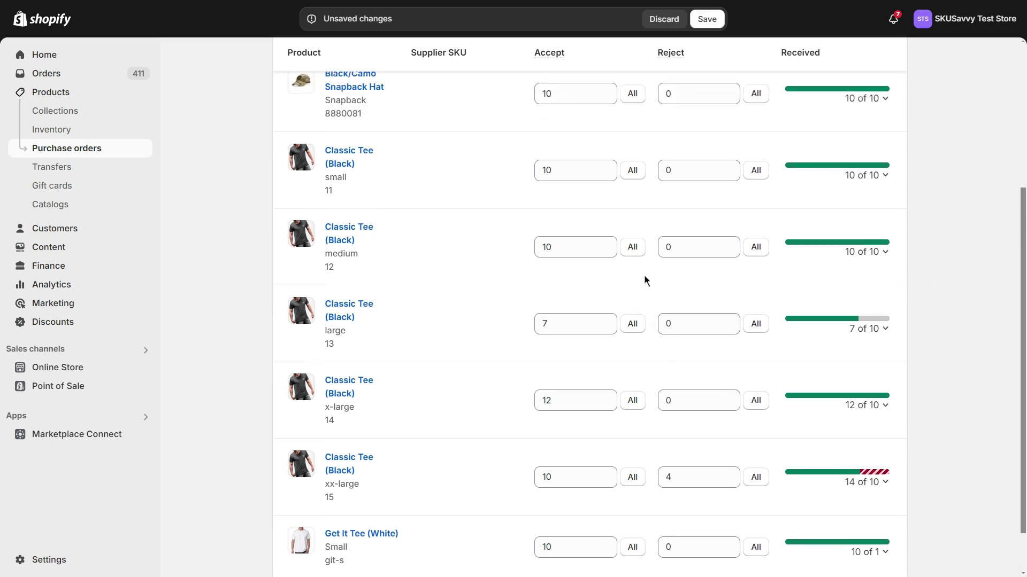
scroll(645, 266, up, 2)
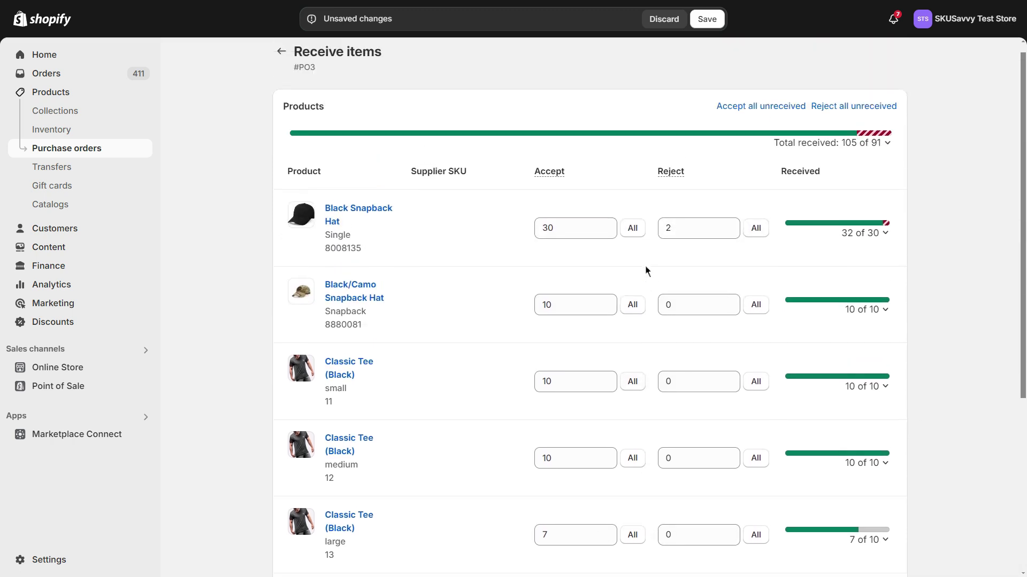
scroll(645, 265, up, 1)
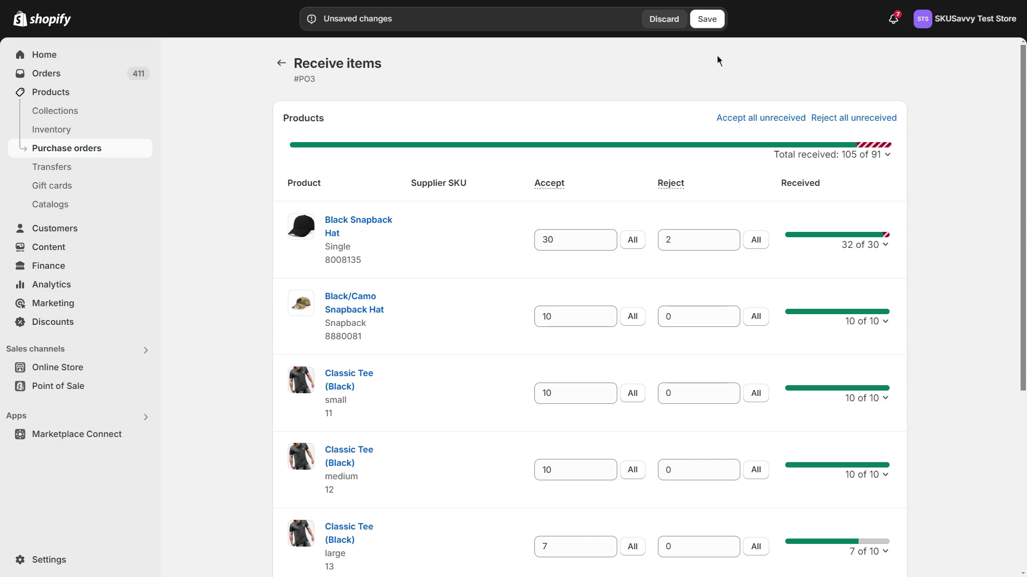
Step: Save the received quantities, leaving #PO3 Partial at 105 of 112 received
click(710, 22)
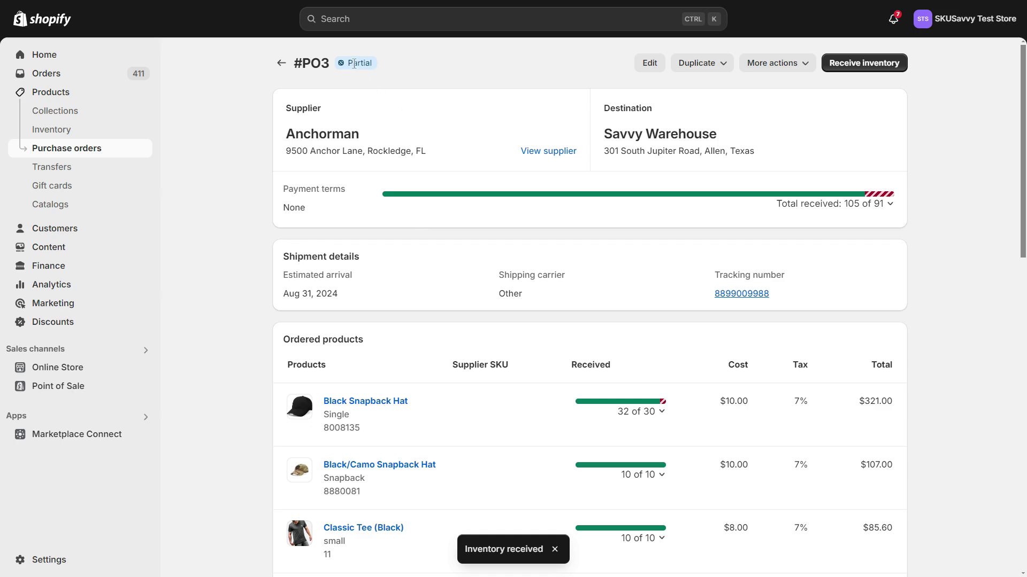
drag(345, 62, 378, 64)
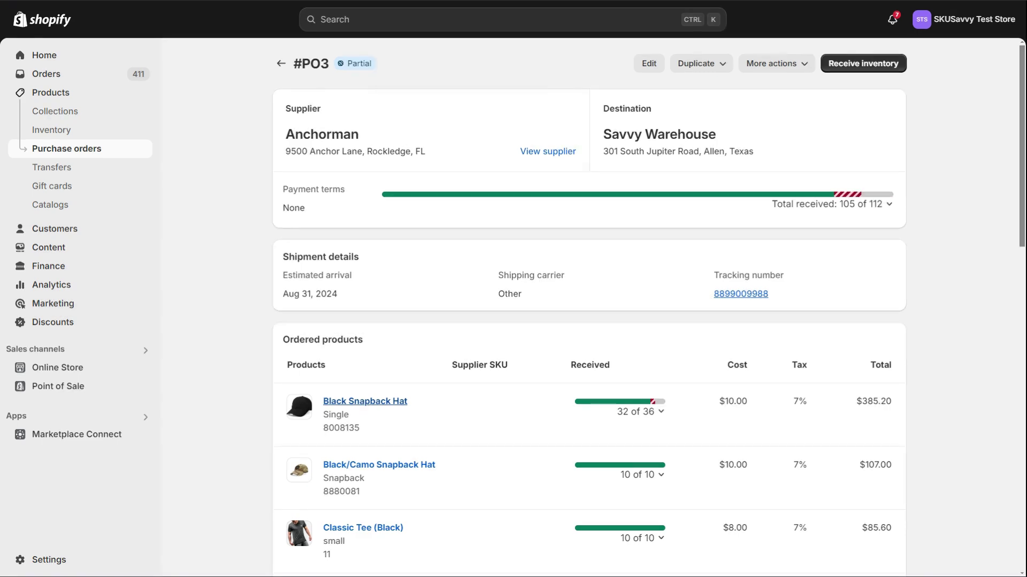
Step: Open the Black Snapback Hat variant and confirm 4 units incoming to Savvy Warehouse from #PO3
click(371, 402)
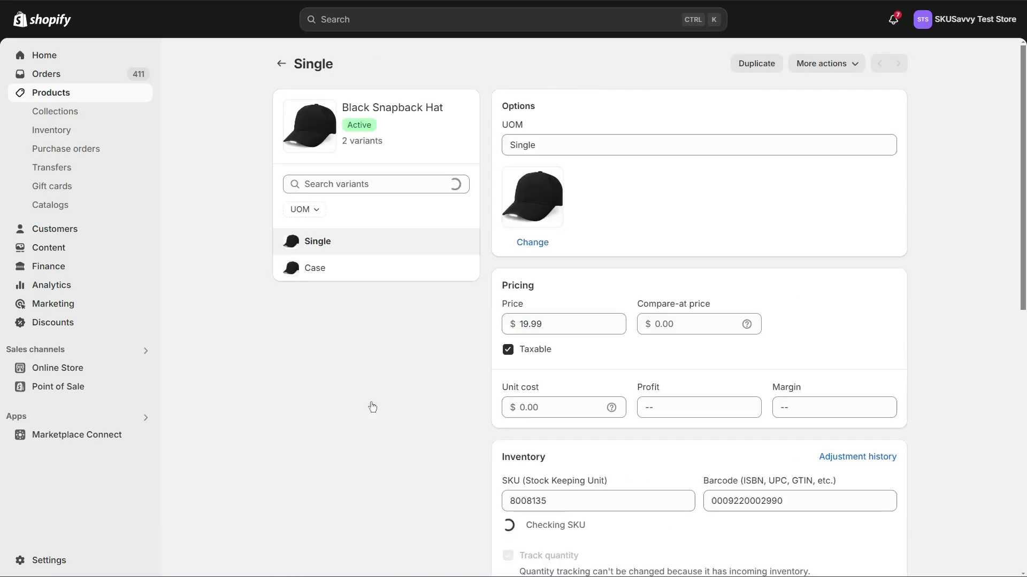
scroll(419, 371, down, 5)
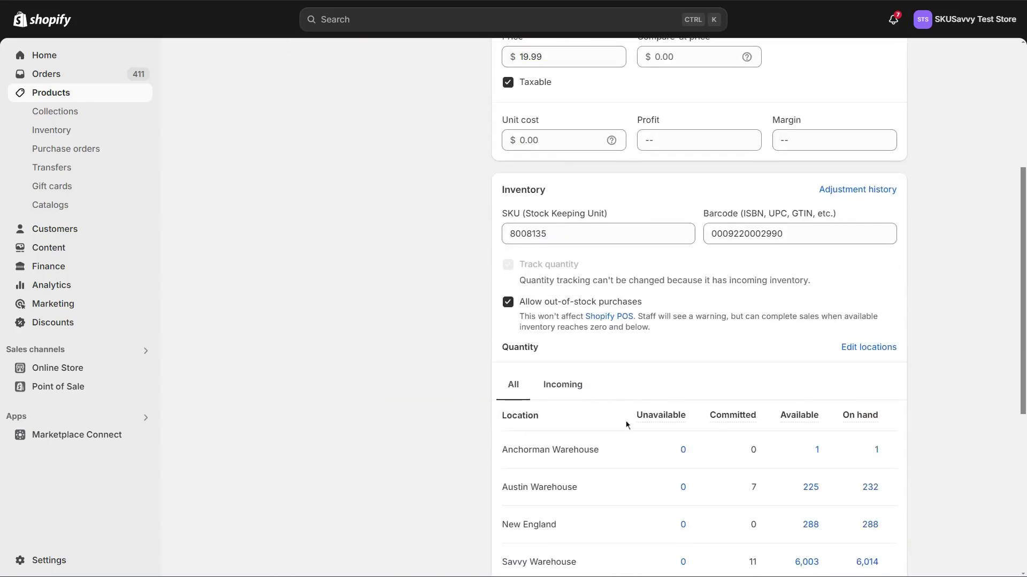
scroll(627, 425, down, 3)
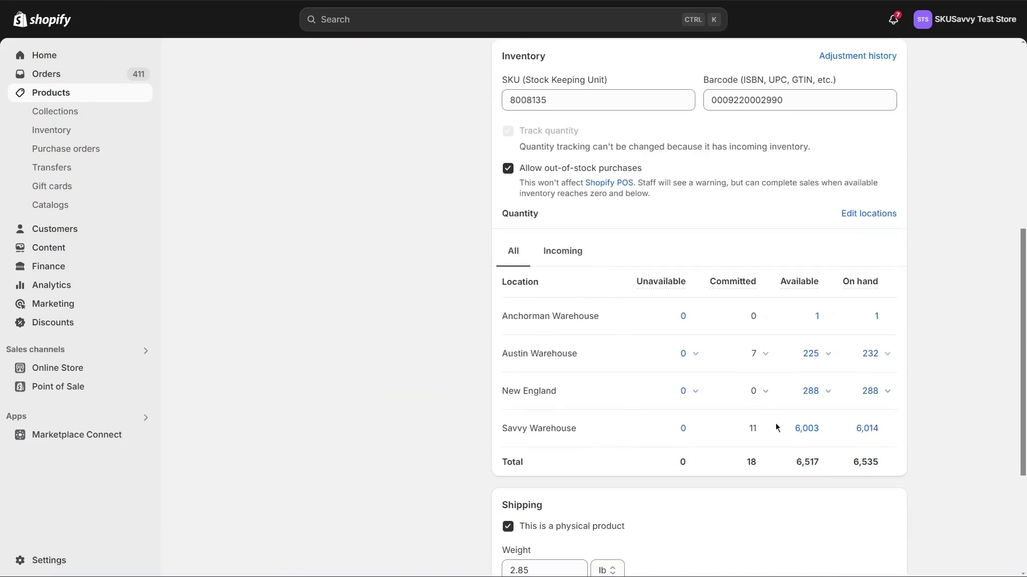
click(568, 255)
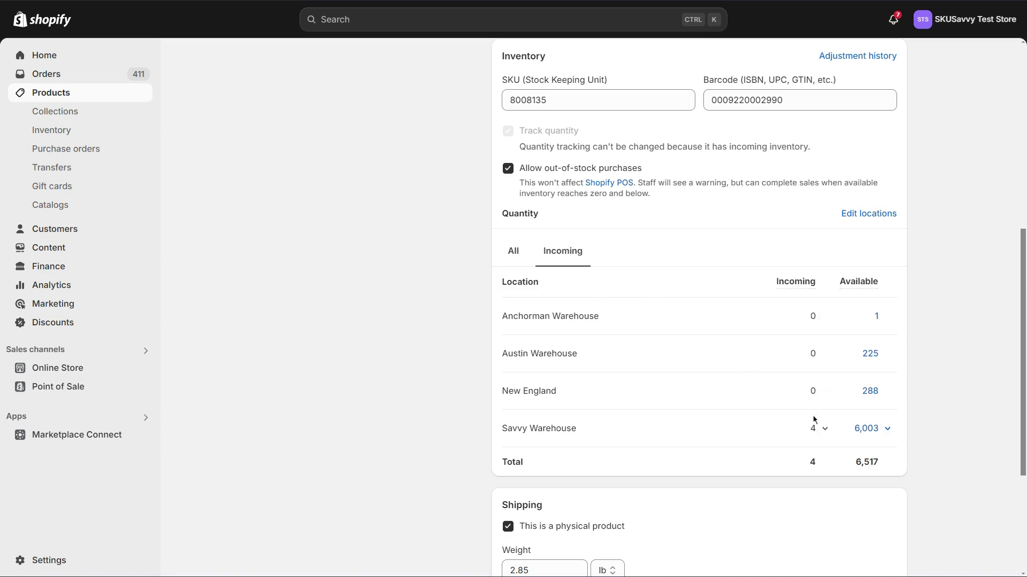
click(815, 428)
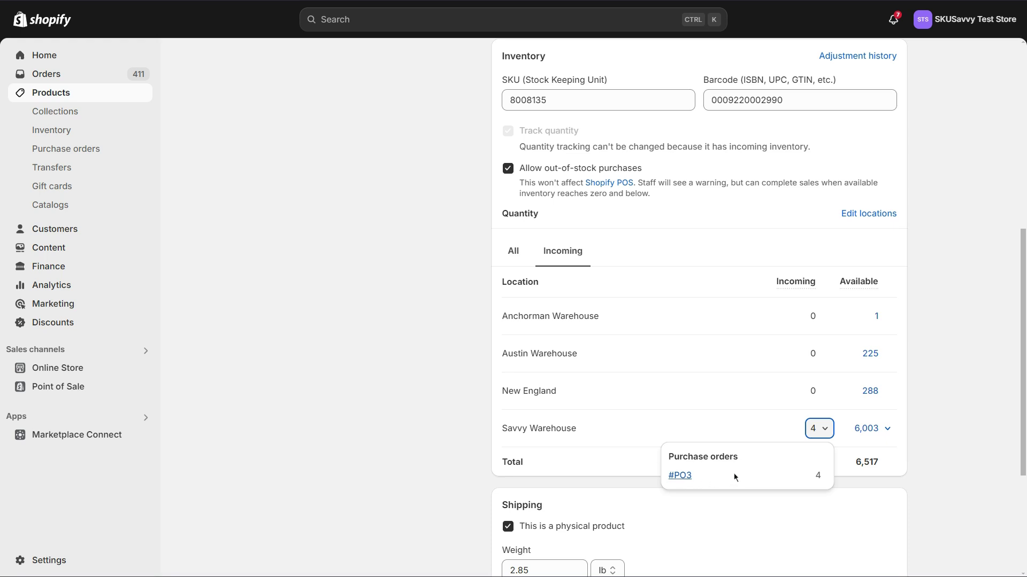
scroll(802, 393, up, 4)
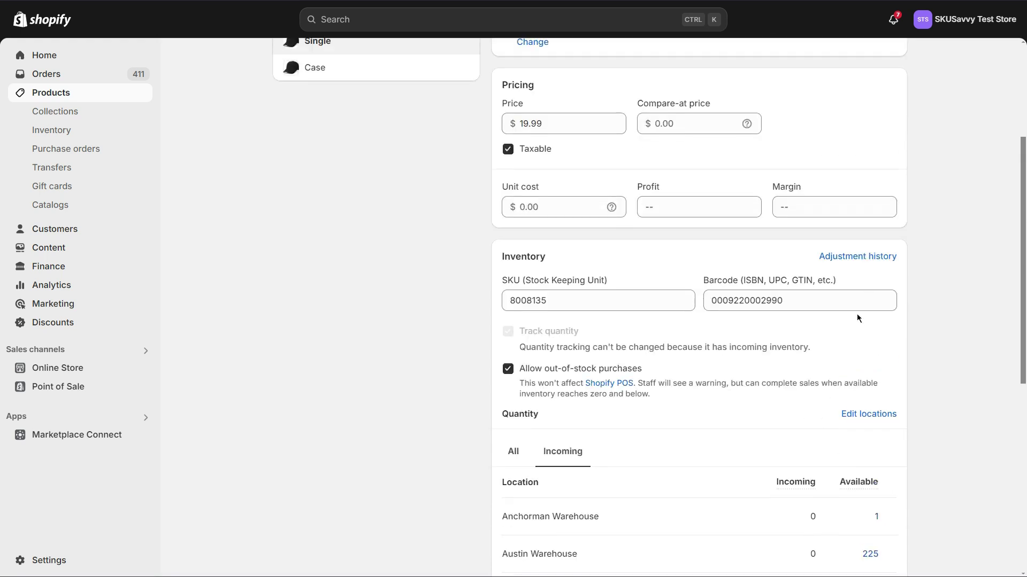
Step: Review the hat's #PO3 adjustment history entries, then switch to the Inventory spreadsheet
click(854, 257)
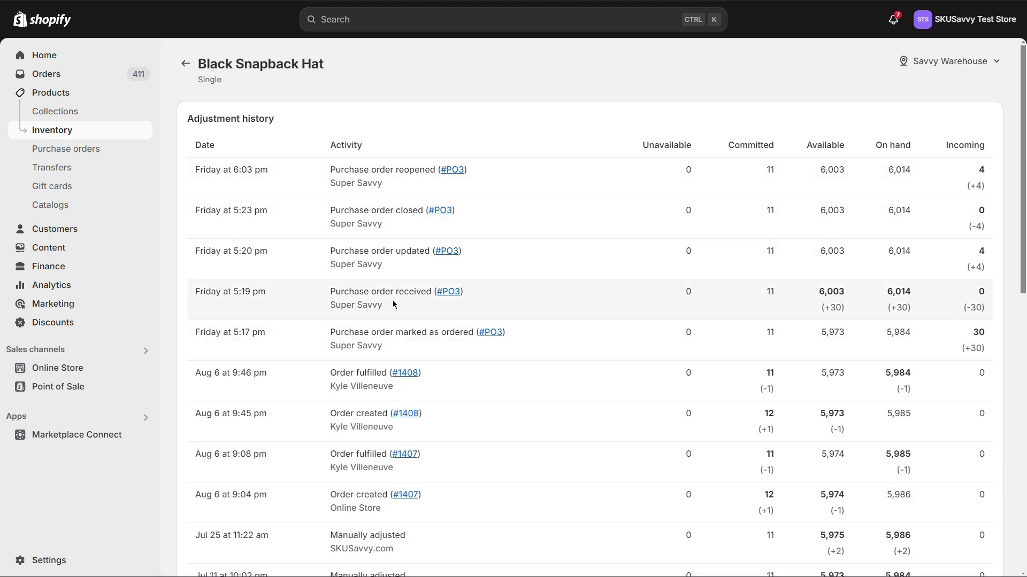
drag(347, 293, 440, 297)
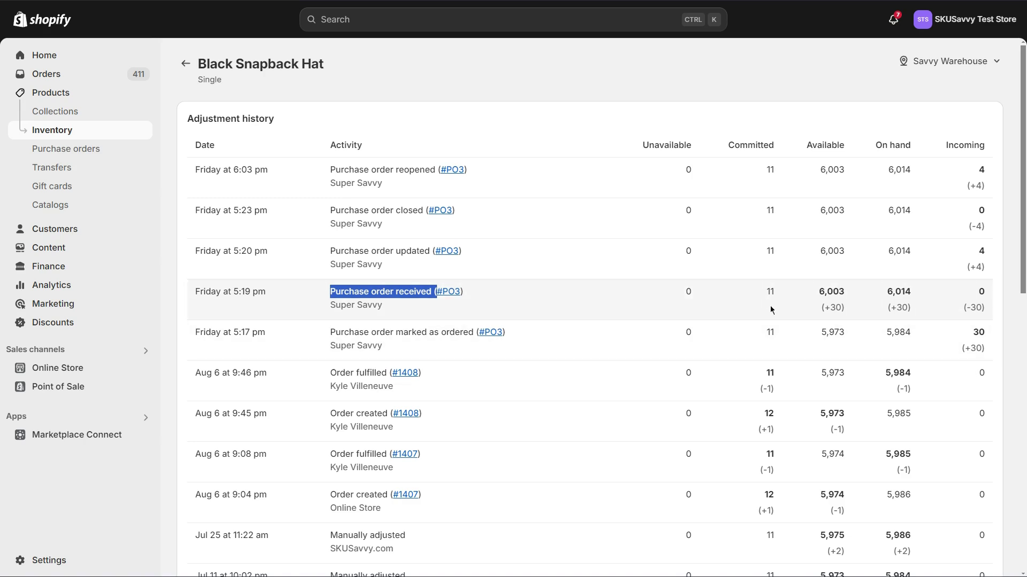
key(ctrl+Tab)
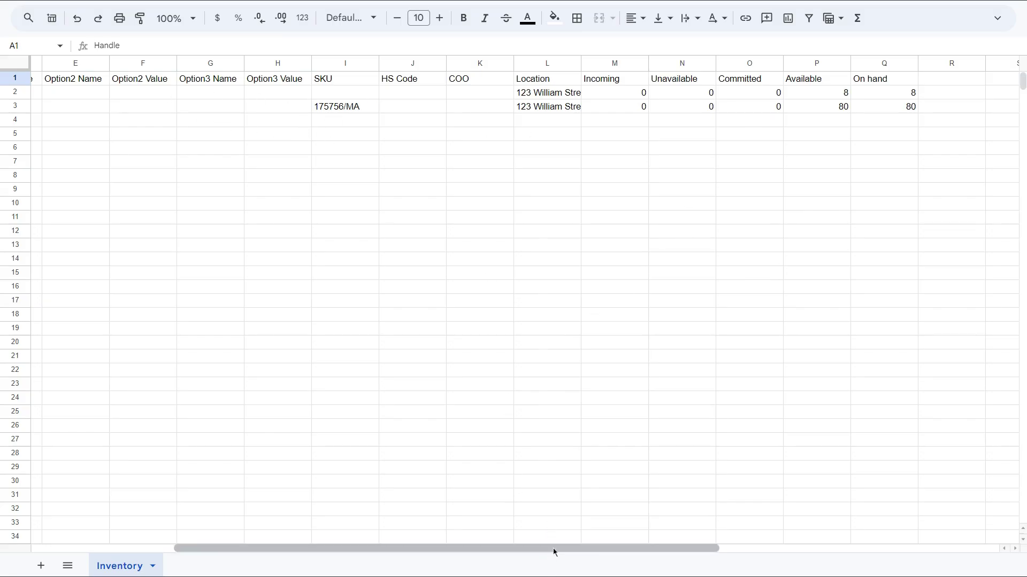
Step: Scroll the inventory sheet right to columns H–U, then switch back to Shopify's adjustment history
drag(555, 551, 665, 549)
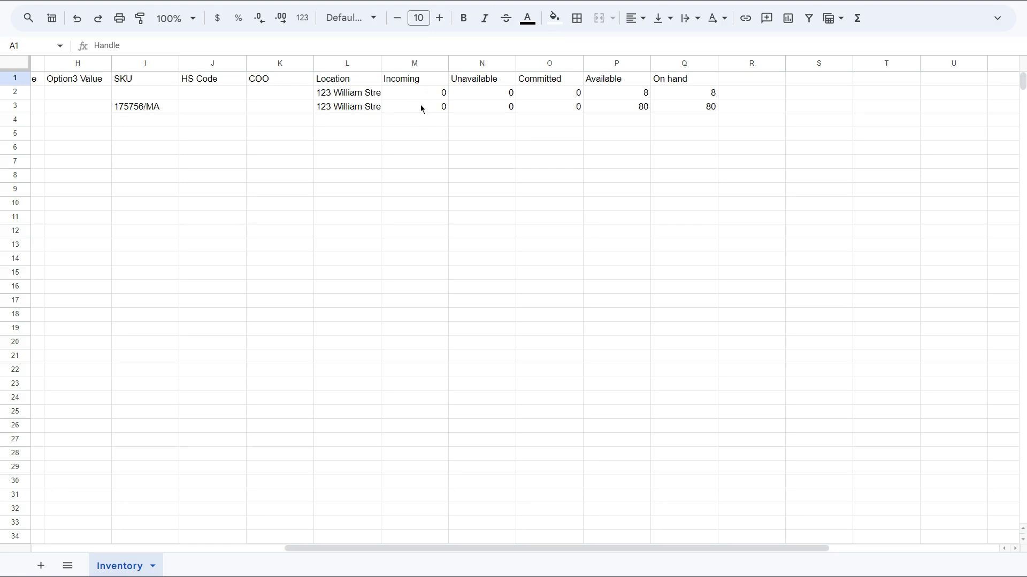
key(alt+Tab)
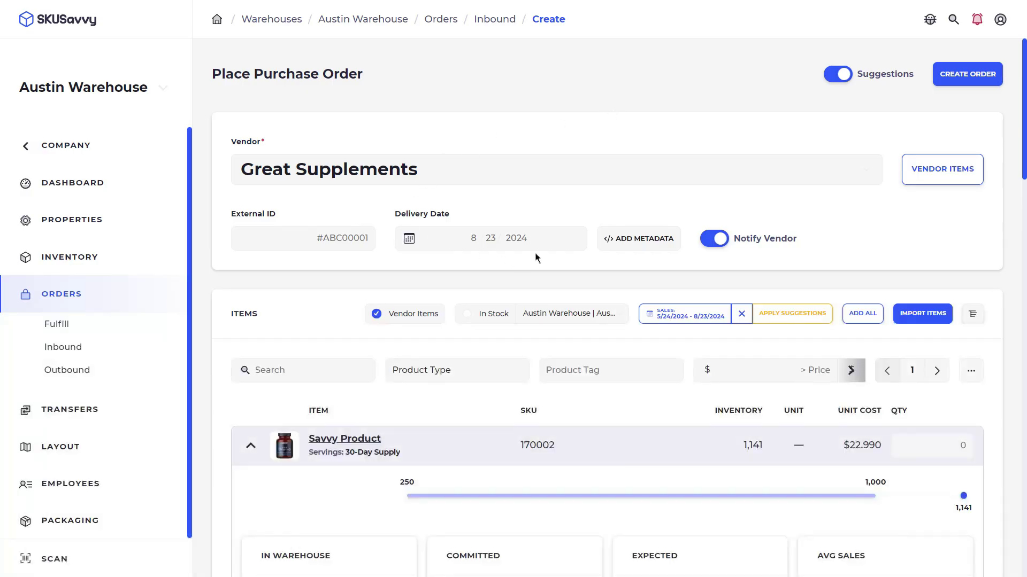
Step: Open inbound order #GRS00026 from SKUSavvy's purchase orders list
scroll(550, 268, down, 3)
scroll(648, 236, down, 10)
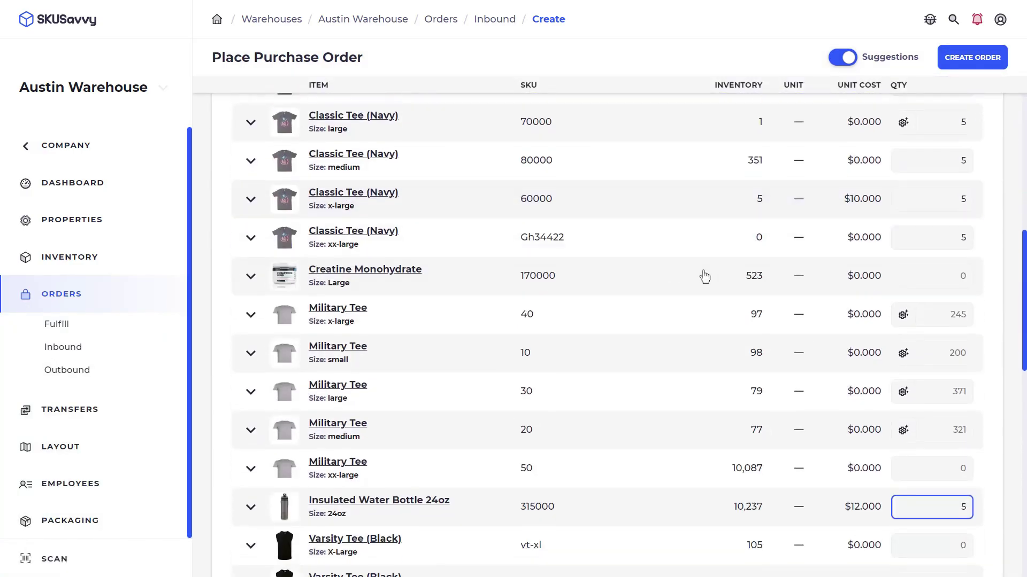
scroll(954, 156, up, 3)
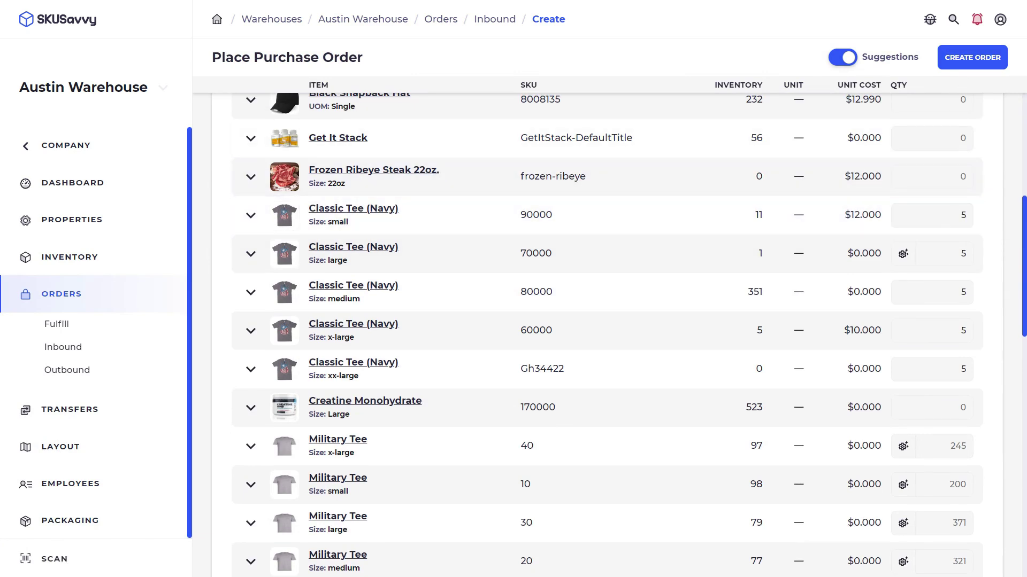
click(963, 60)
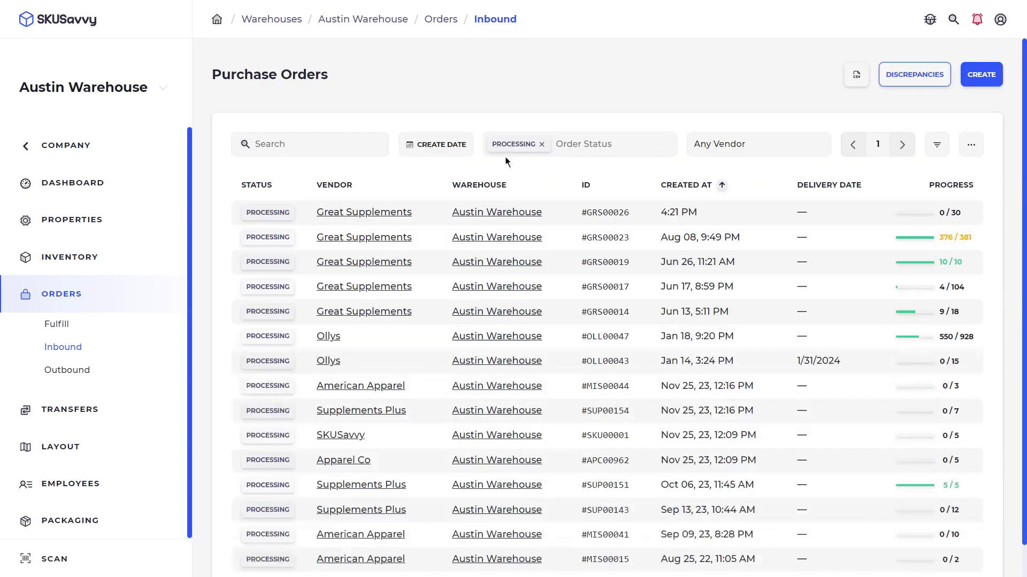
click(436, 219)
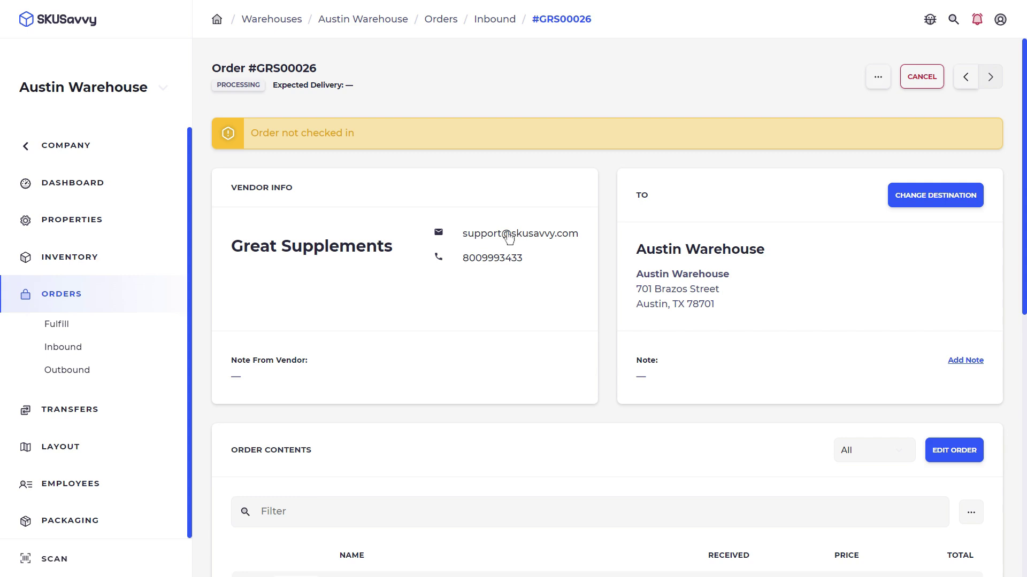
Step: Scroll #GRS00026 down to its Shipments section, glancing at the order's More actions menu
scroll(449, 303, down, 3)
scroll(449, 303, down, 5)
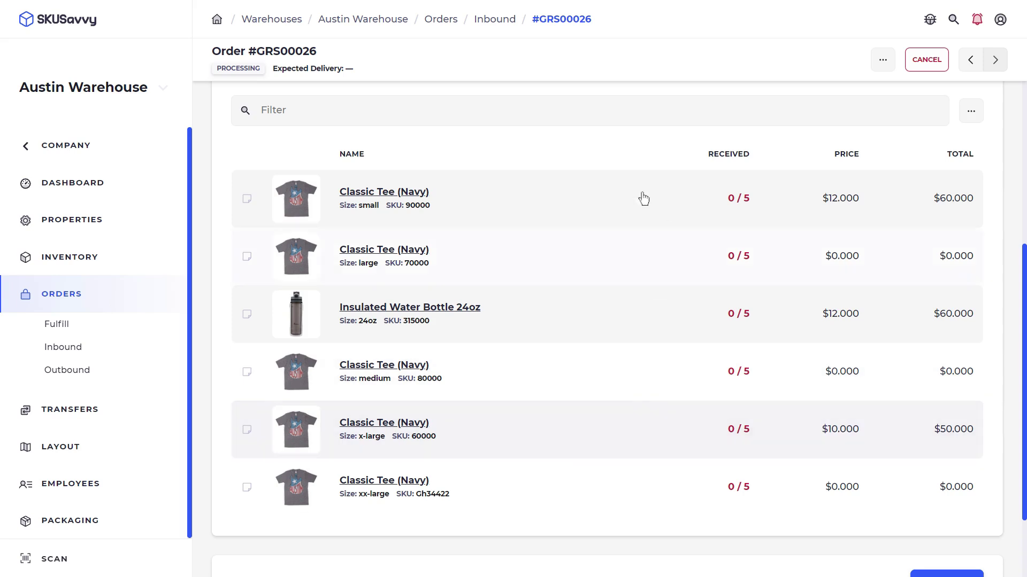
scroll(548, 234, down, 2)
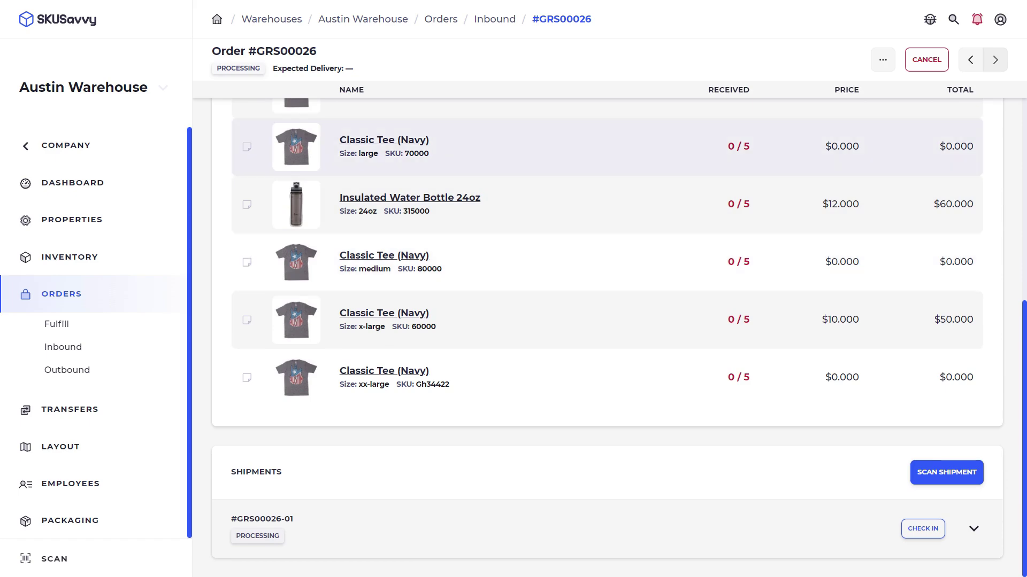
click(883, 60)
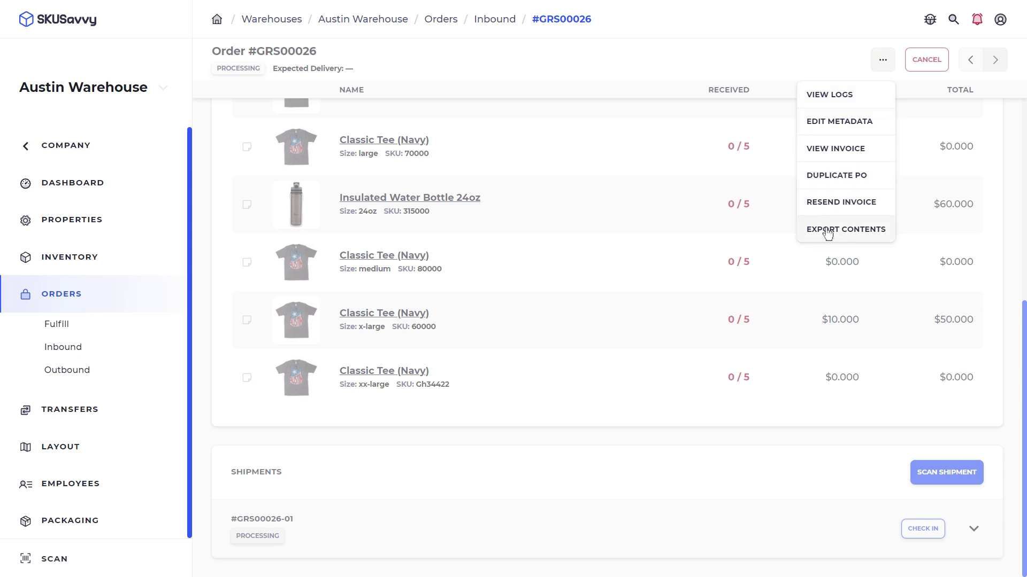
click(661, 140)
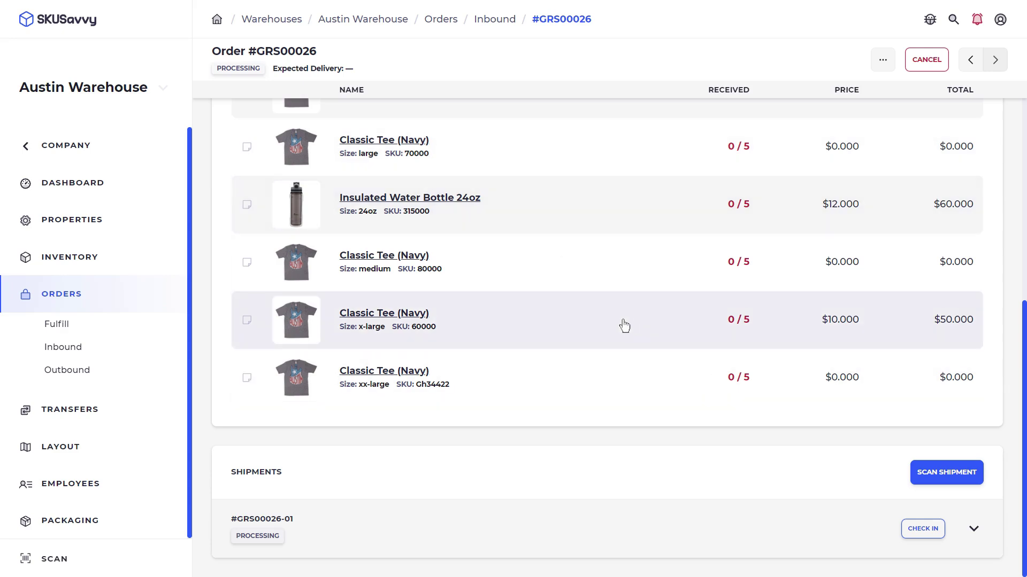
scroll(564, 298, up, 2)
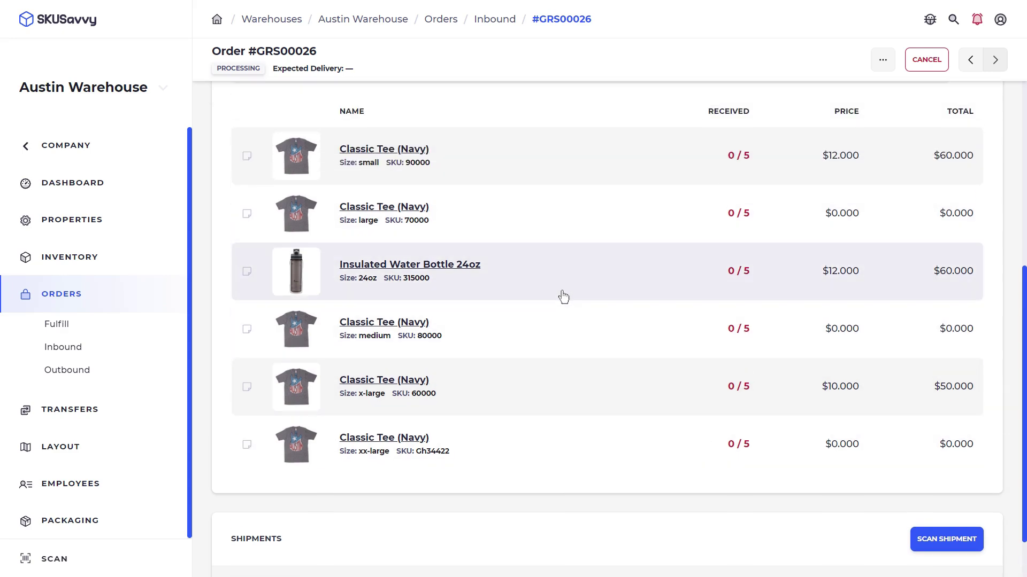
scroll(564, 297, up, 5)
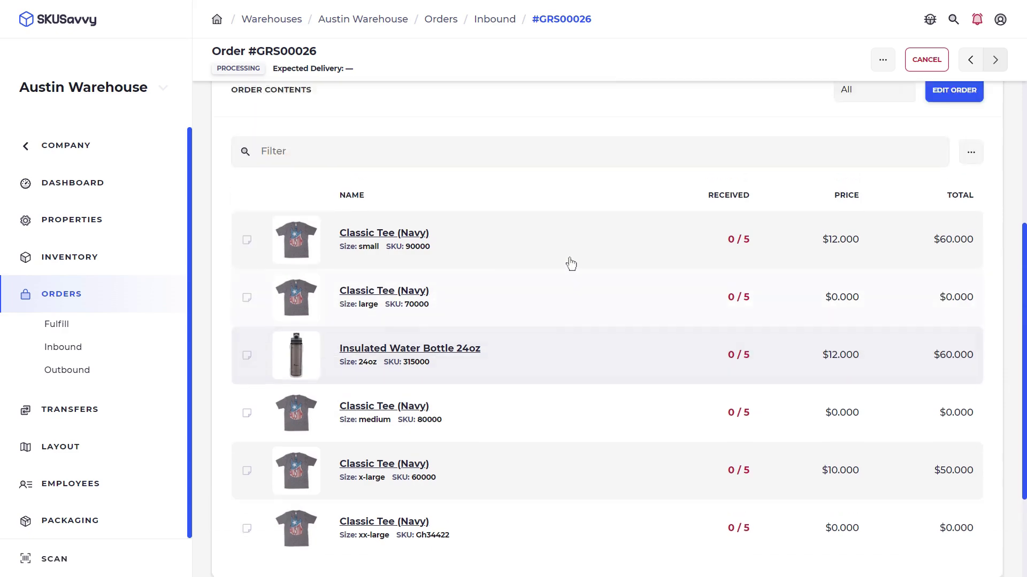
scroll(551, 257, down, 6)
scroll(567, 281, up, 2)
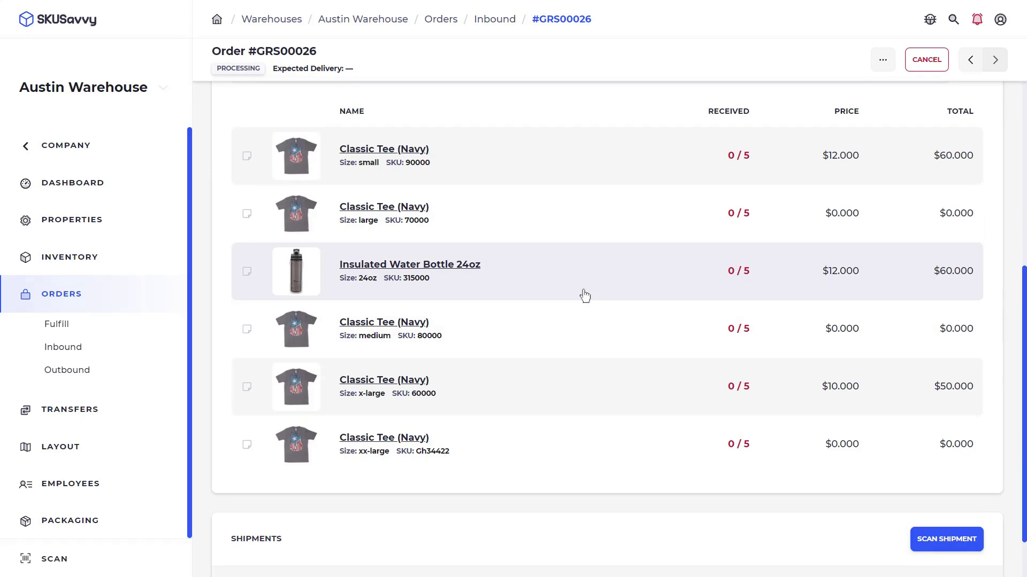
scroll(622, 337, down, 2)
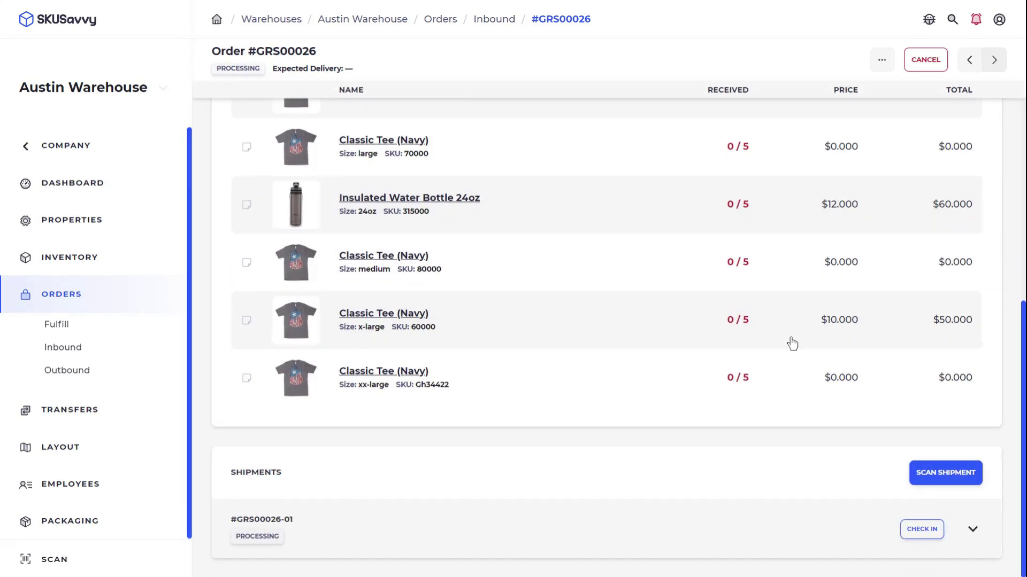
Step: Check in shipment #GRS00026-01, mark it delivered, and expand the small Classic Tee (Navy) row
click(921, 529)
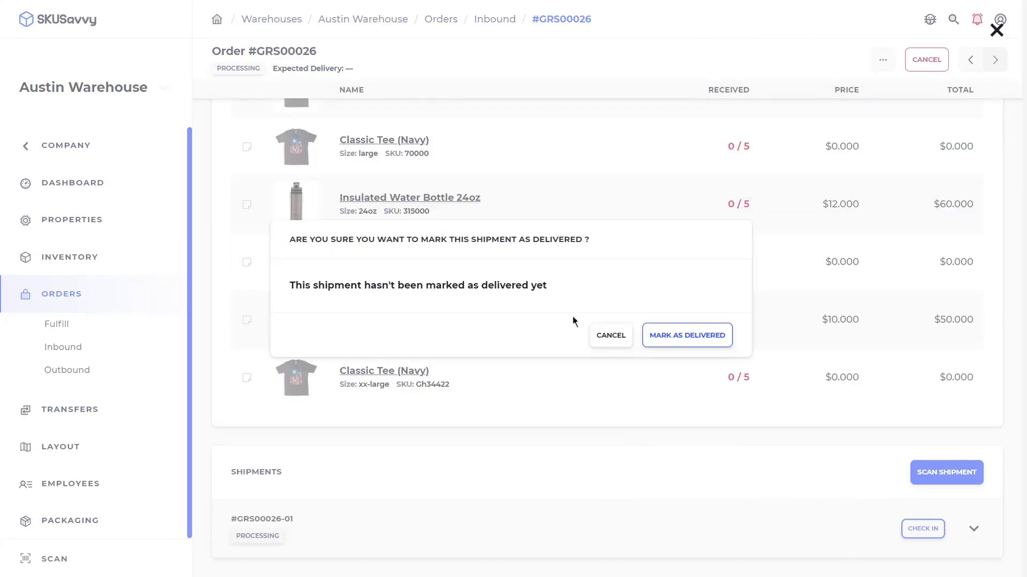
click(657, 336)
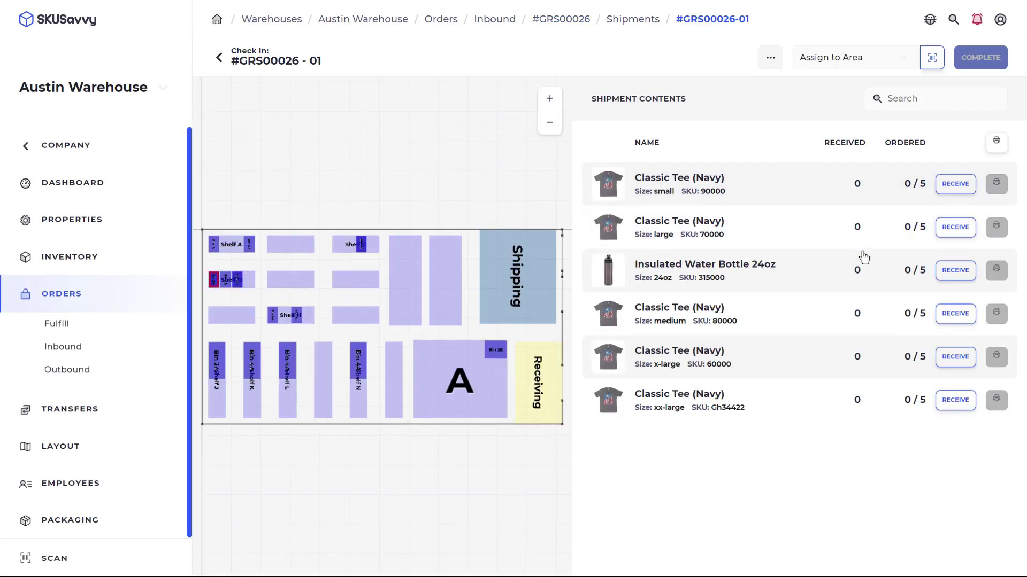
click(757, 198)
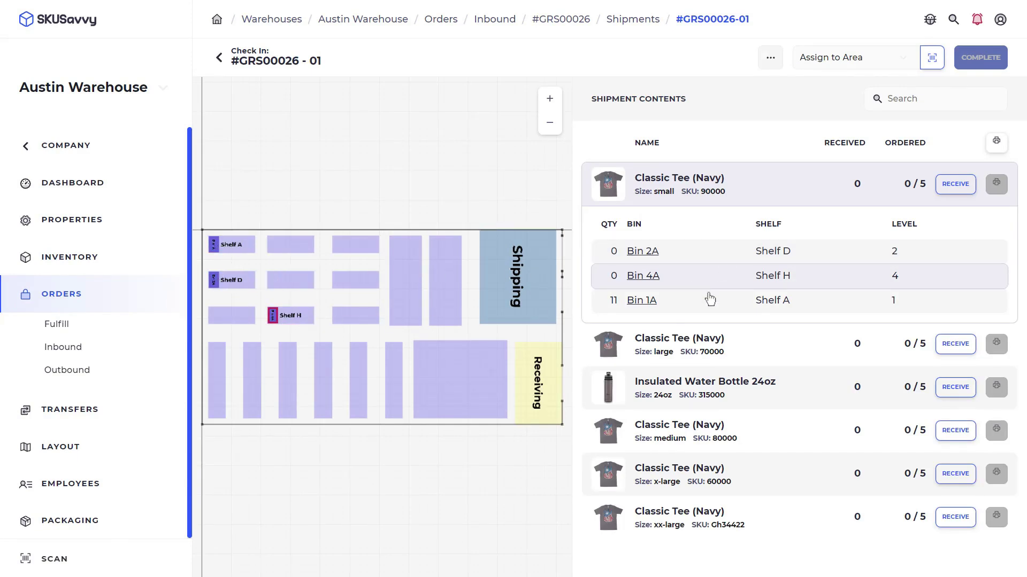
Step: Receive 5 small Classic Tee (Navy) into Bin 2A, then glance at the check-in settings
click(955, 186)
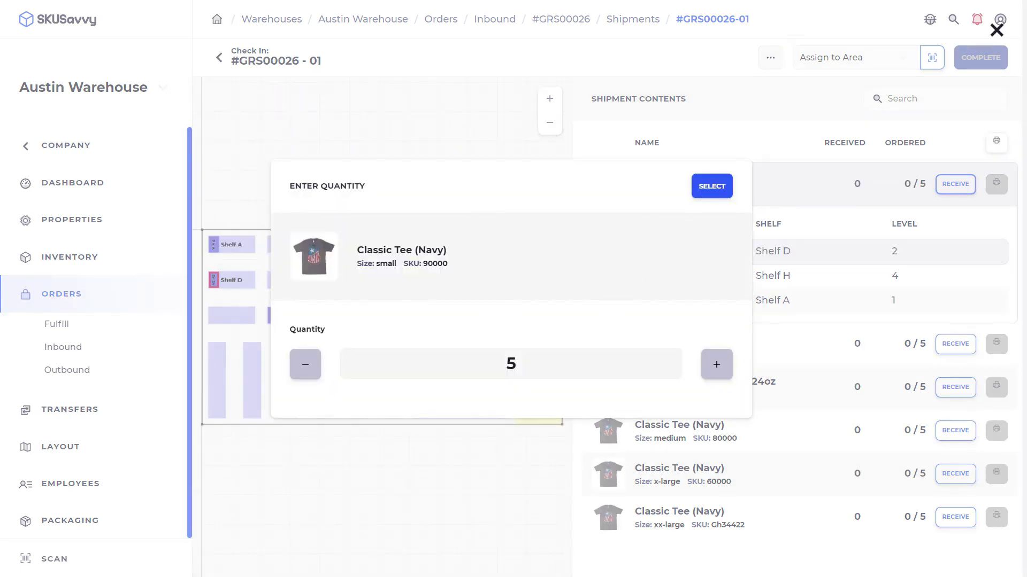
click(701, 196)
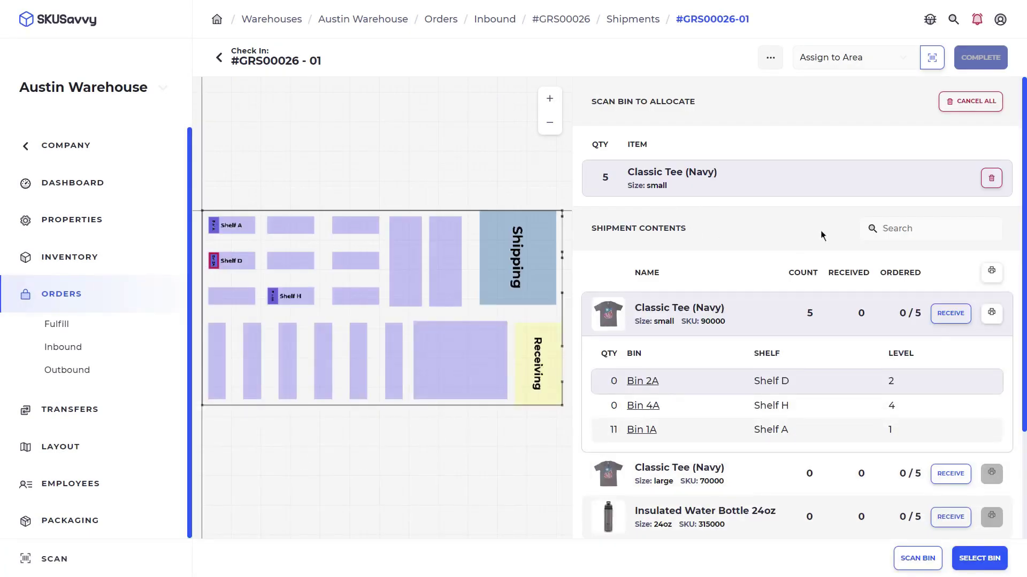
click(980, 561)
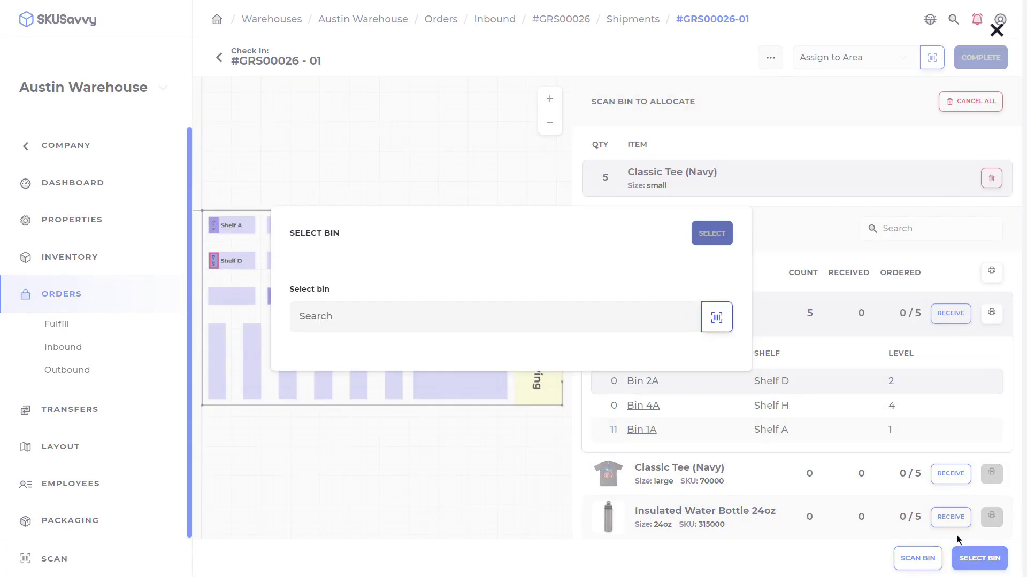
click(591, 304)
click(475, 140)
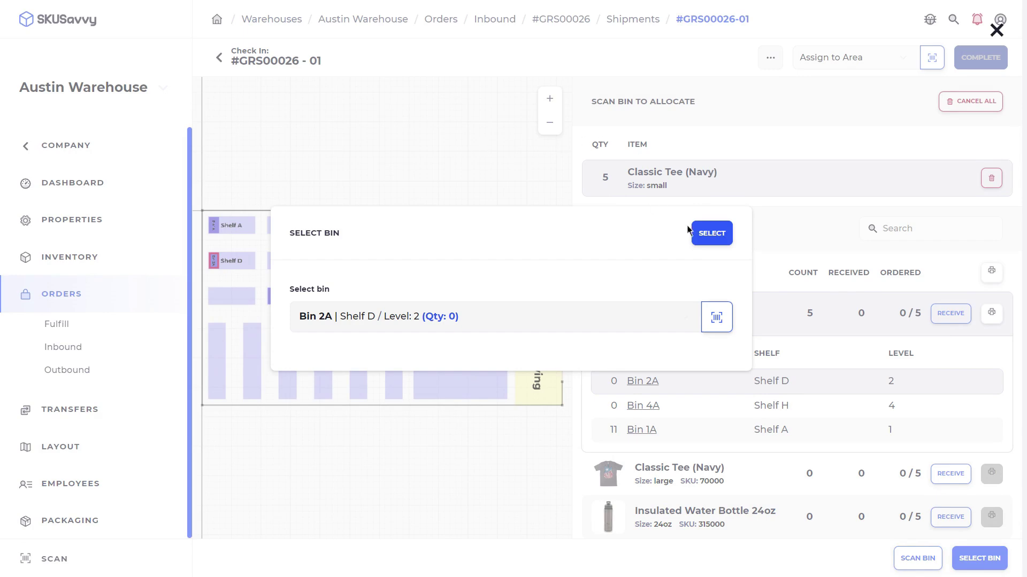
click(704, 234)
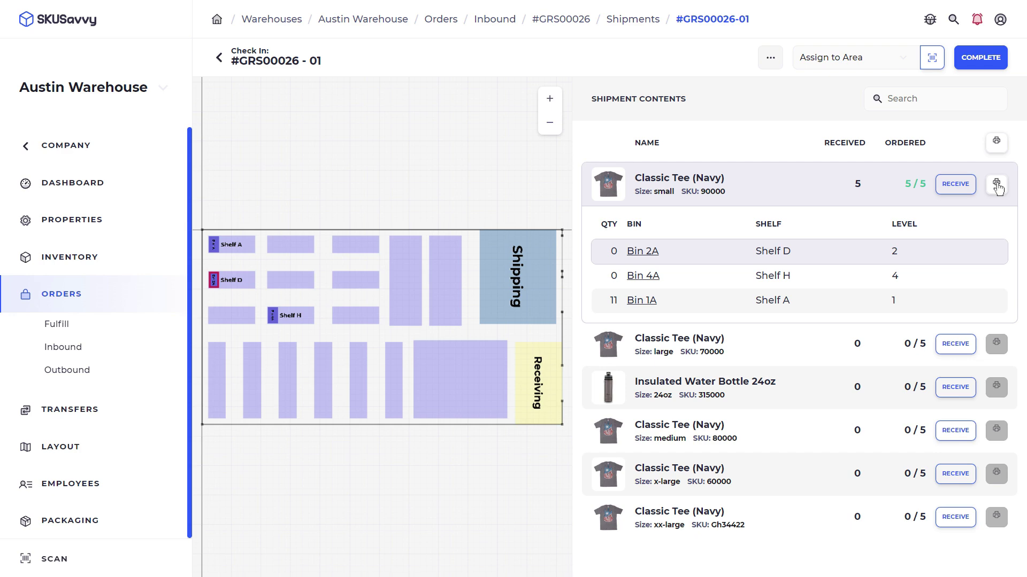
click(770, 57)
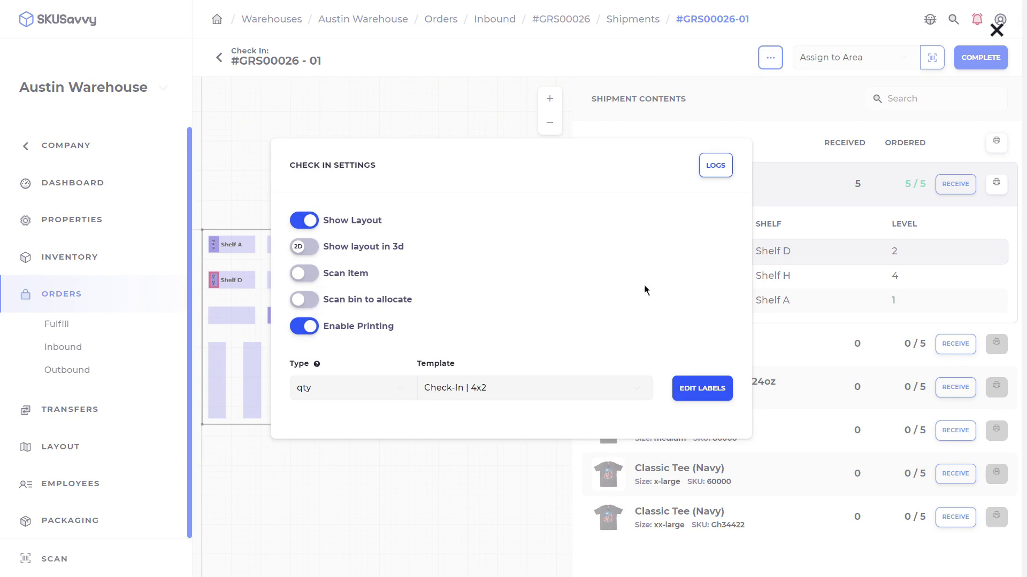
click(818, 232)
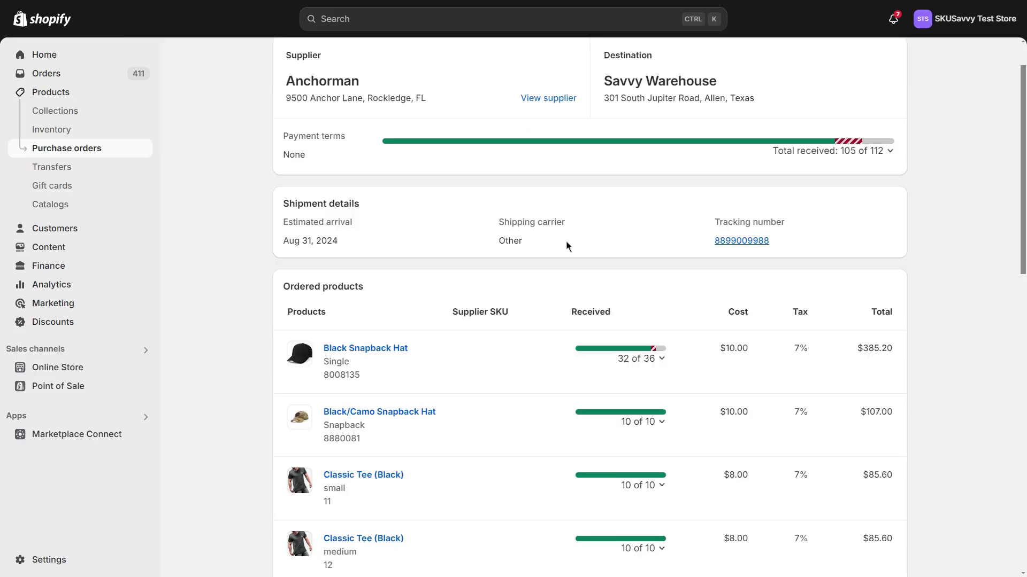
mouse_move(873, 144)
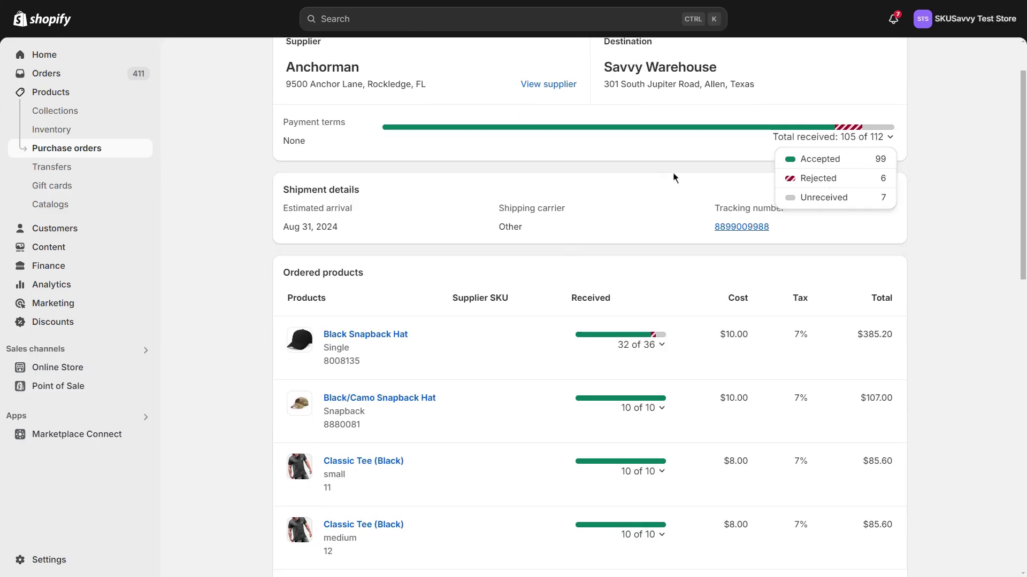
scroll(643, 211, down, 5)
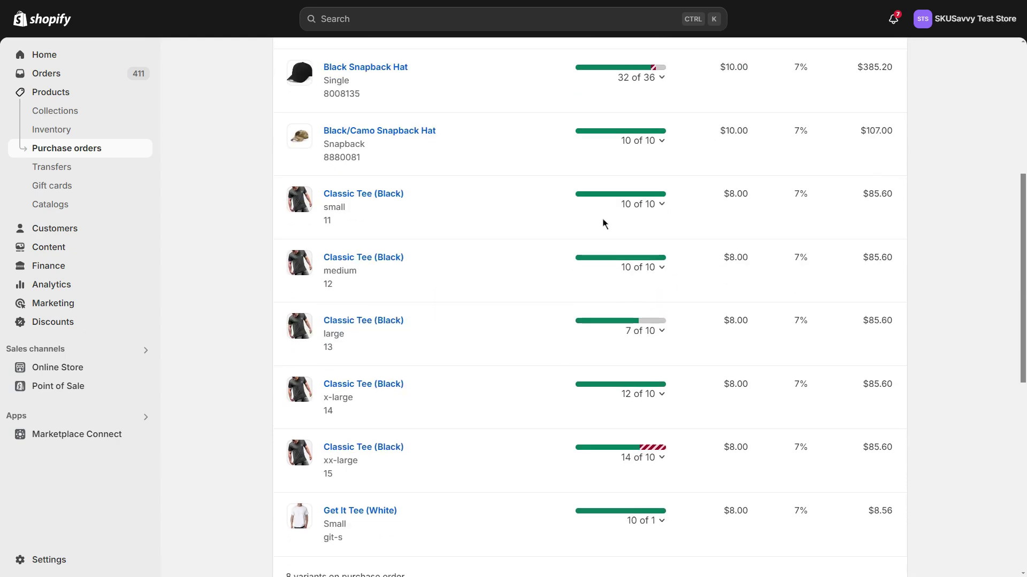
scroll(603, 223, down, 9)
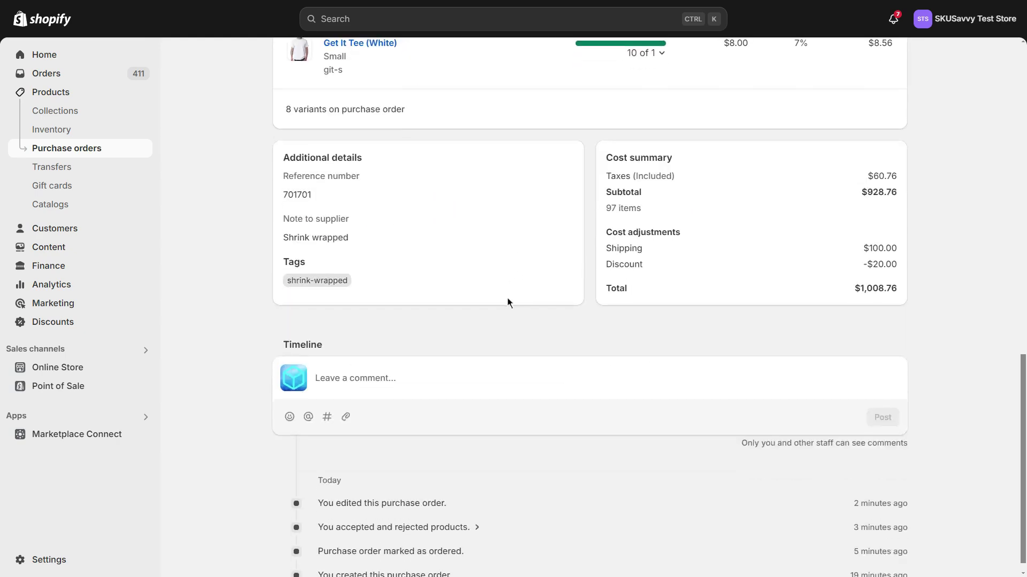
scroll(474, 337, down, 1)
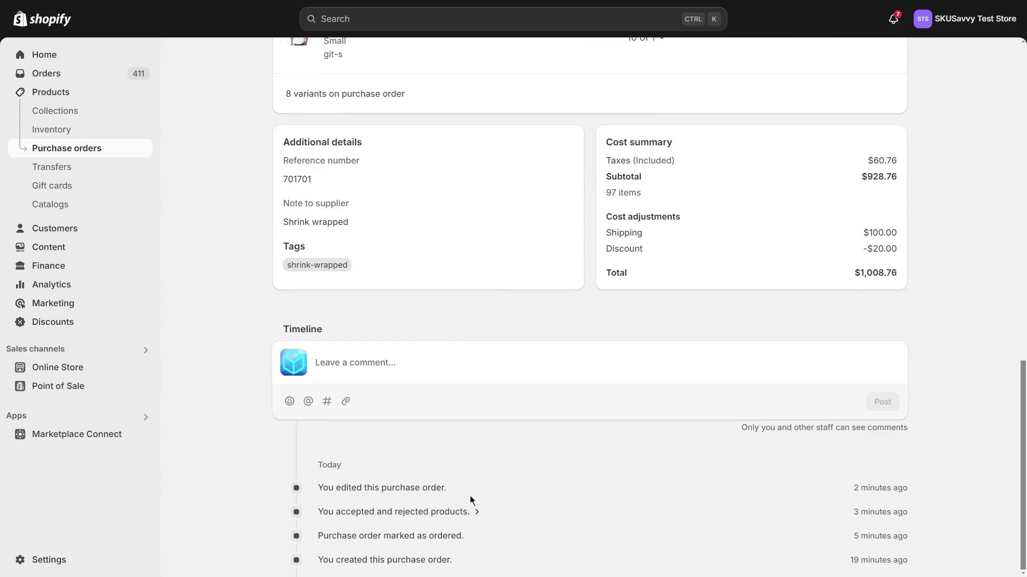
scroll(547, 460, up, 15)
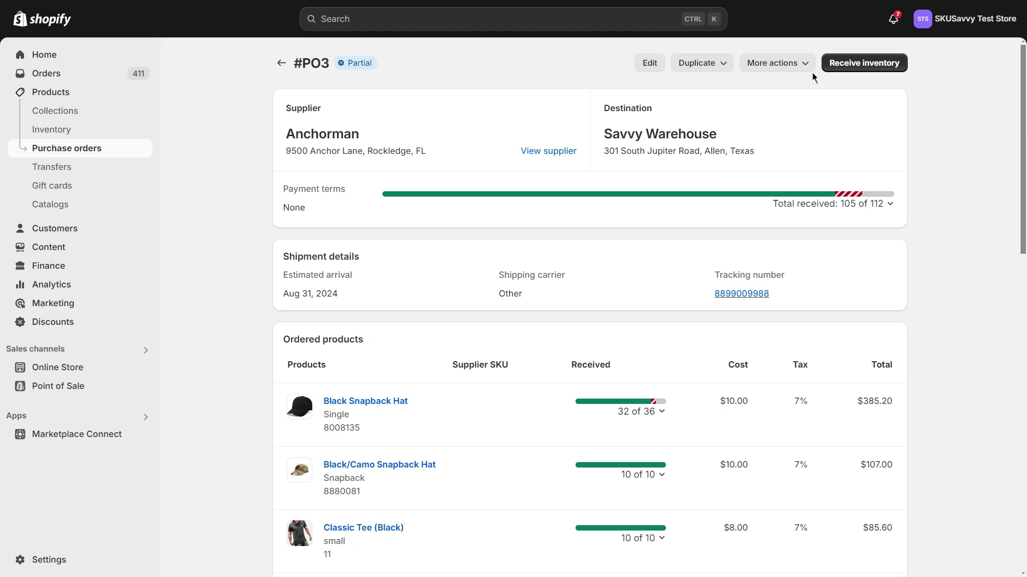
Step: Review #PO3's receive page and 105-of-112 breakdown, then close purchase order #PO3
click(850, 63)
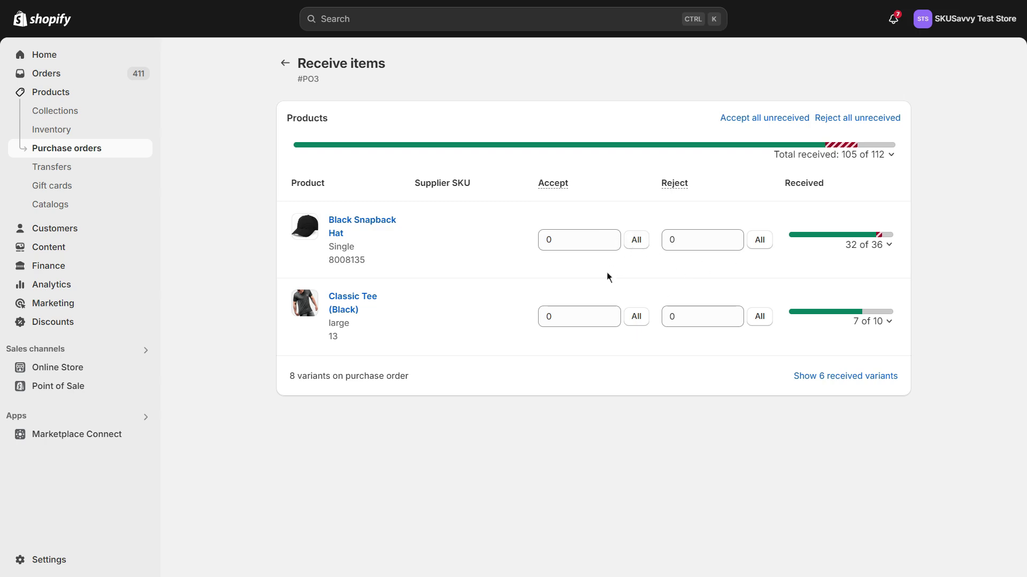
click(285, 64)
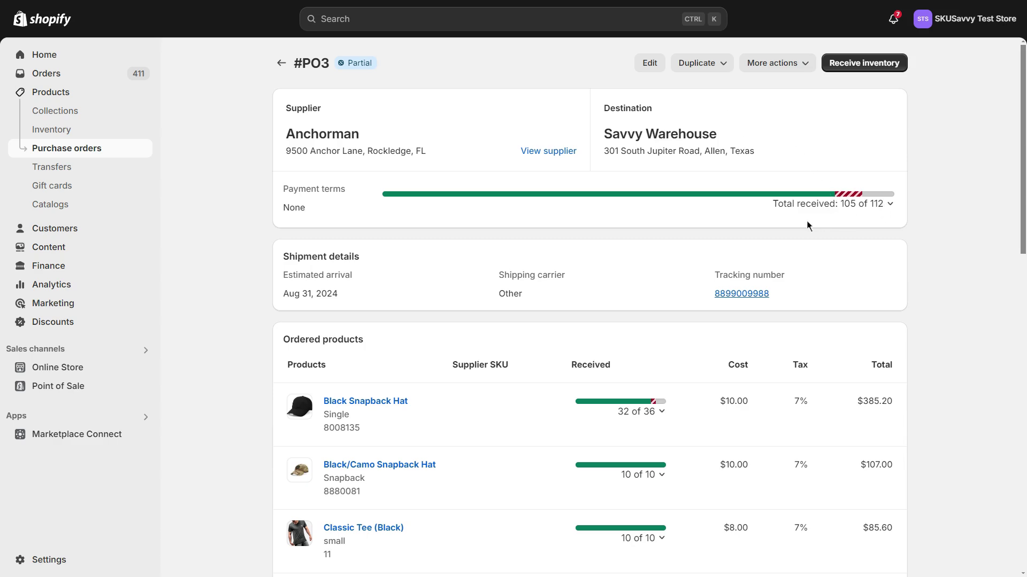
click(861, 210)
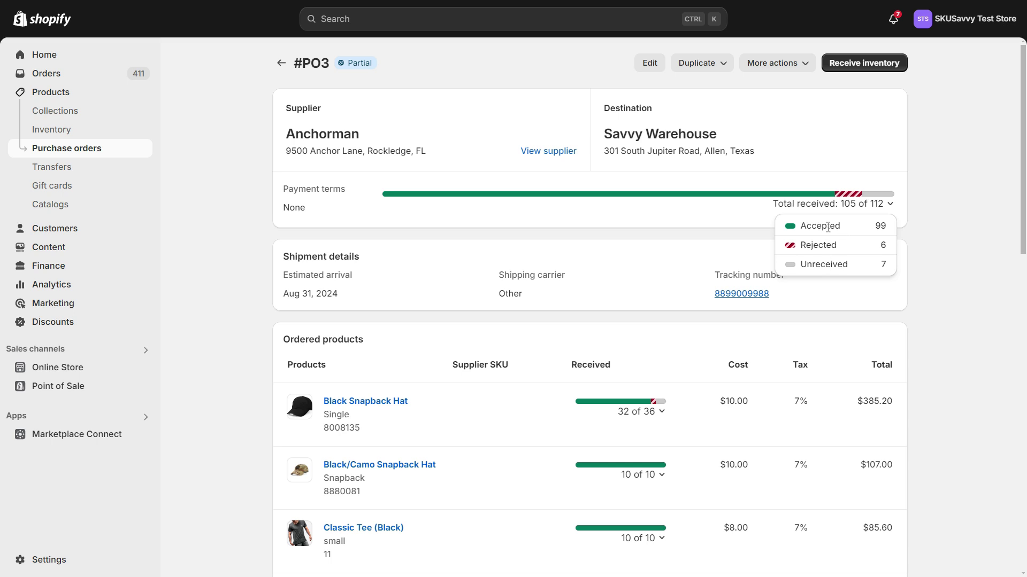
click(677, 235)
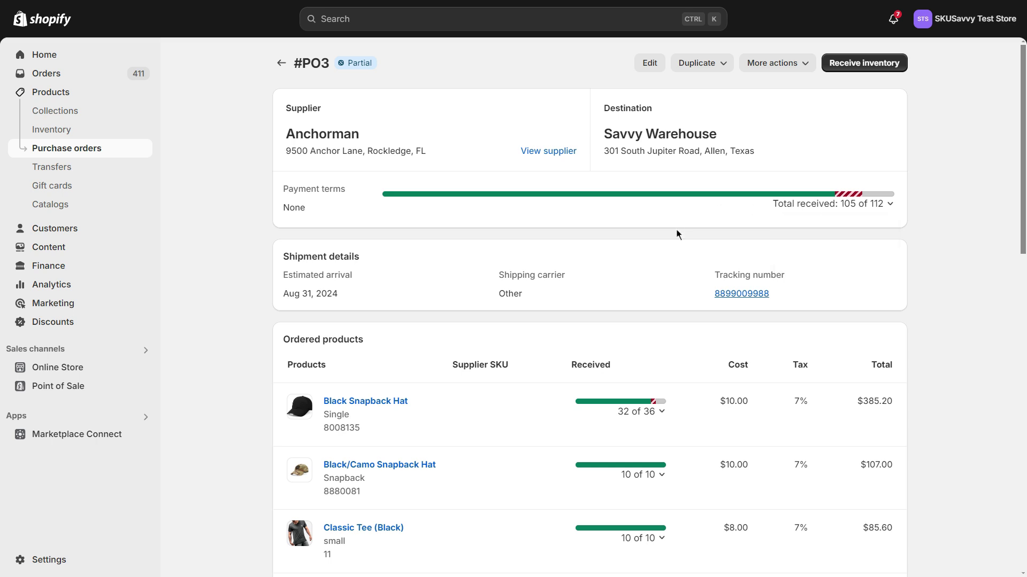
click(779, 66)
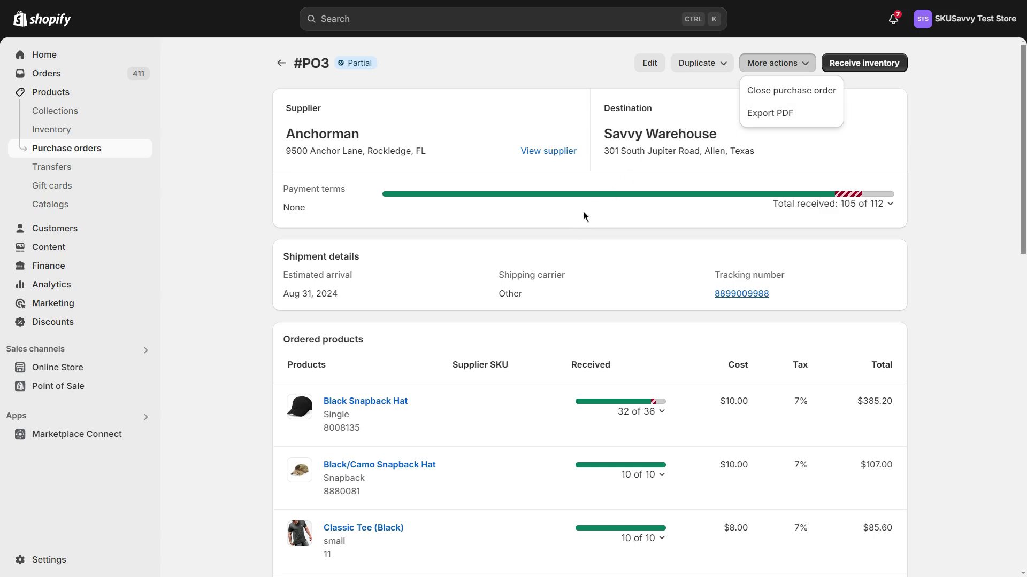
click(774, 92)
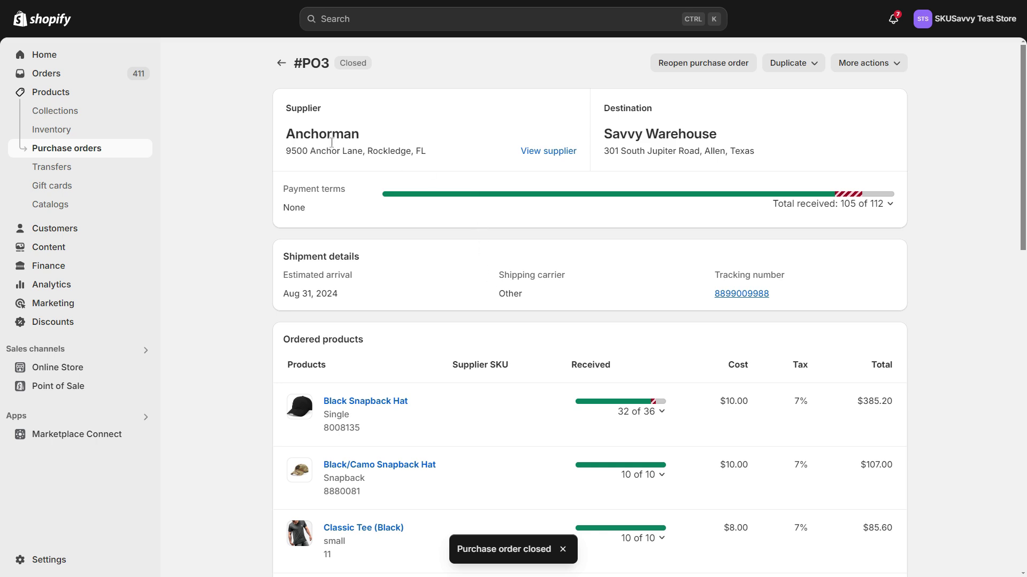
click(281, 63)
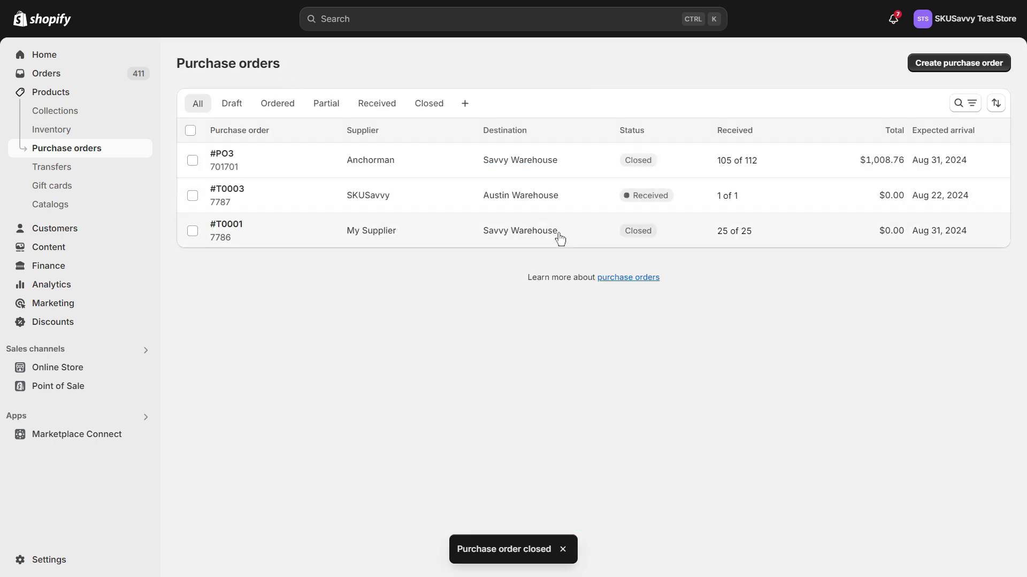
click(745, 161)
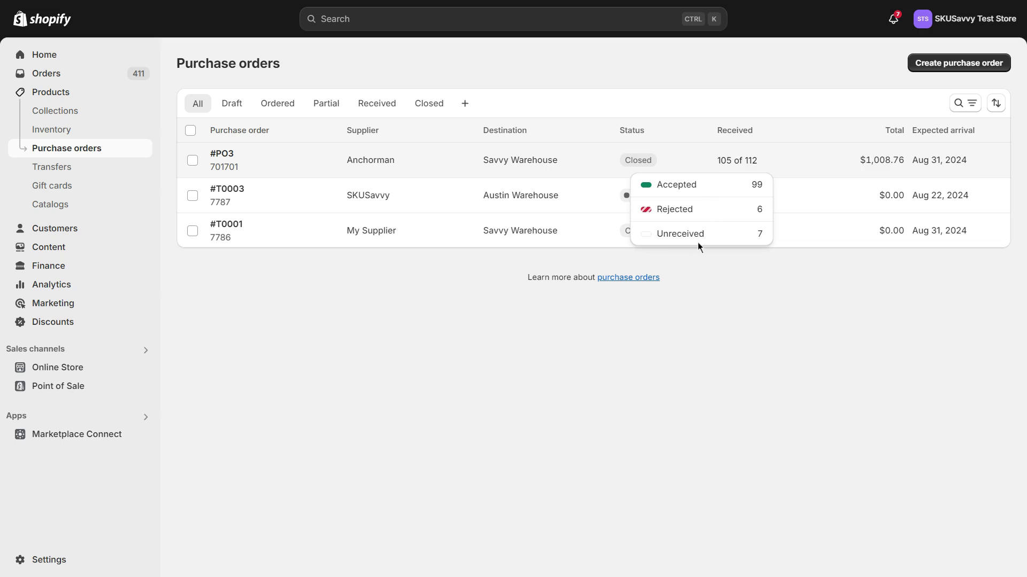
click(403, 314)
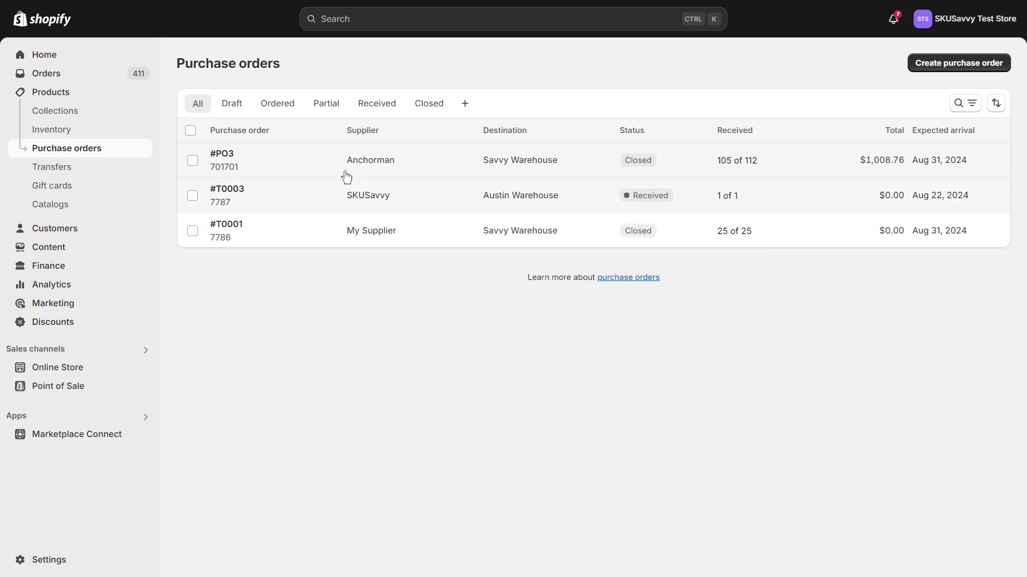